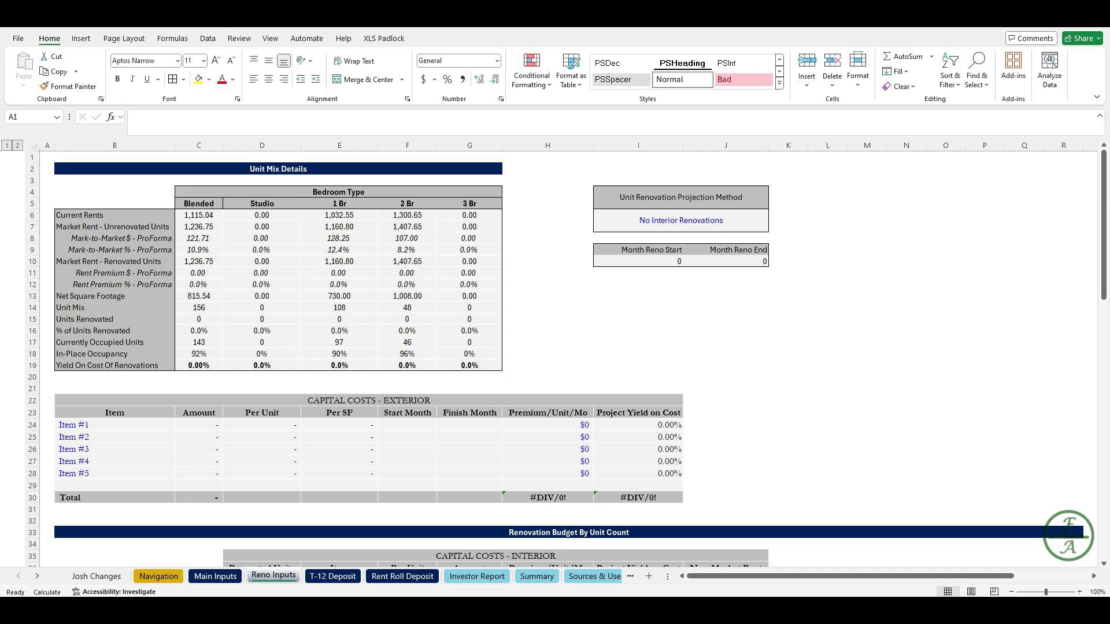
Step: Look through the options available for the Unit Renovation Projection Method without changing the selection
click(681, 220)
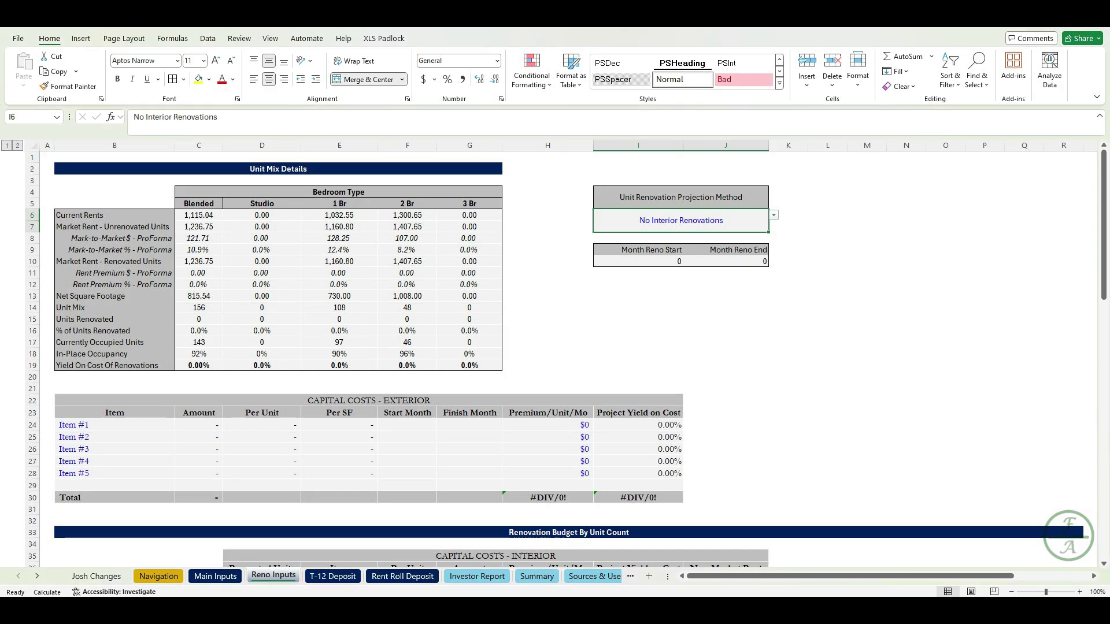
key(alt+Down)
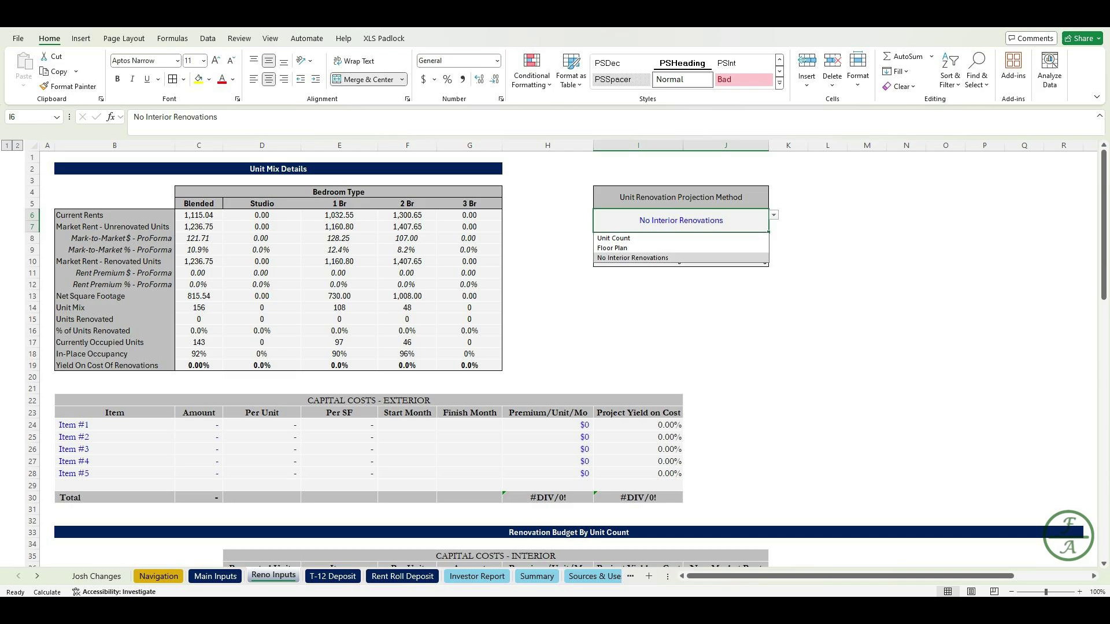
key(Escape)
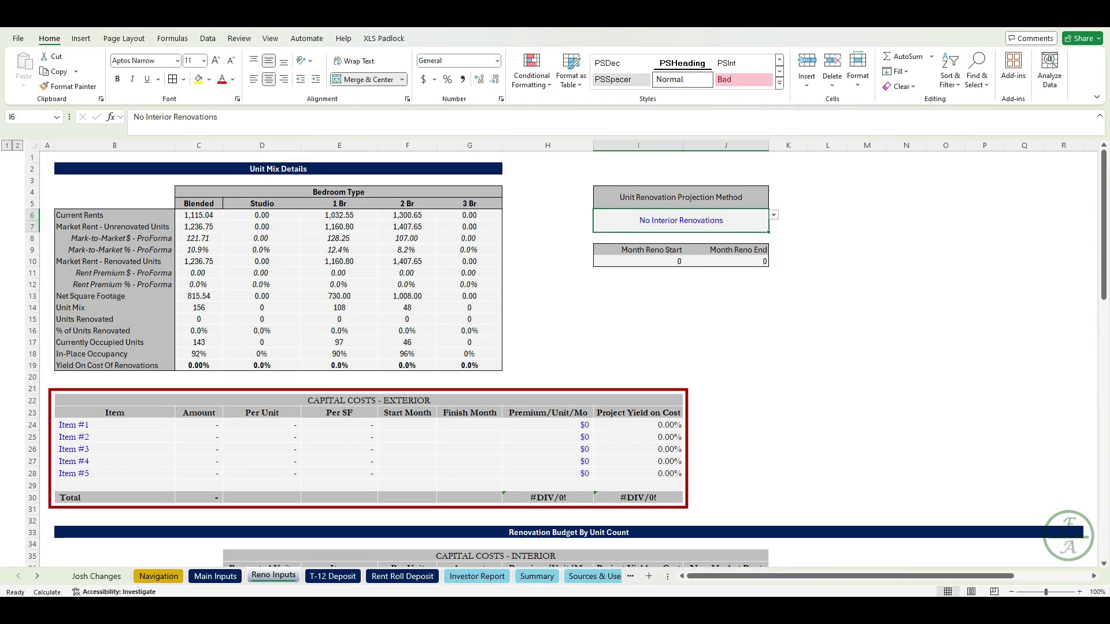
Step: Enter HVAC as the first exterior capital cost, with amount 100,000, start month 1 and finish month 3
click(114, 425)
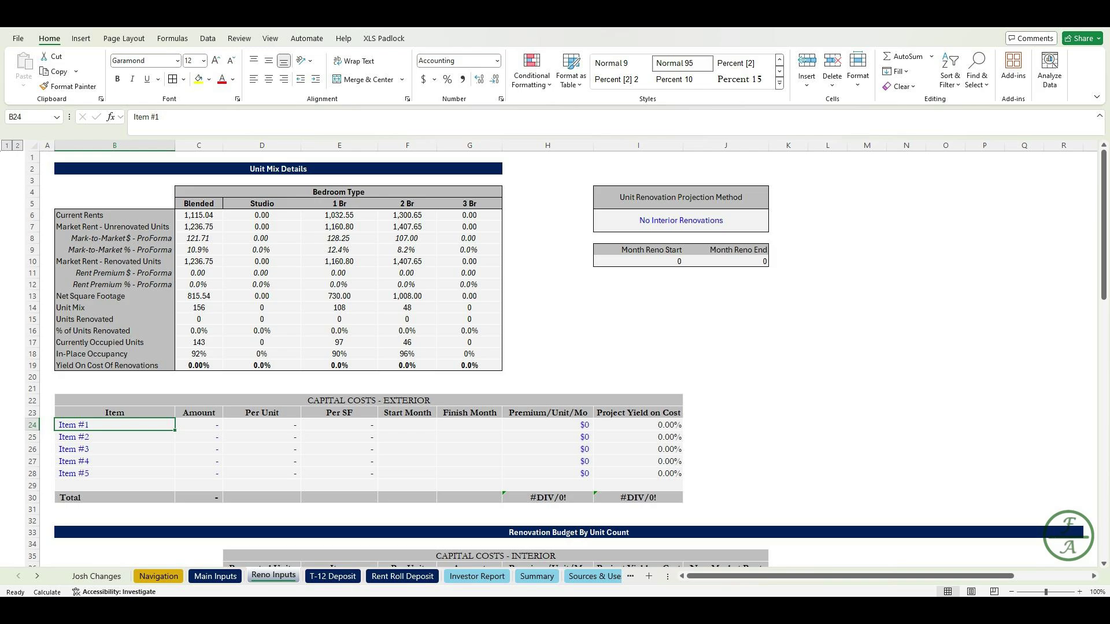
text(HVAC)
key(Tab)
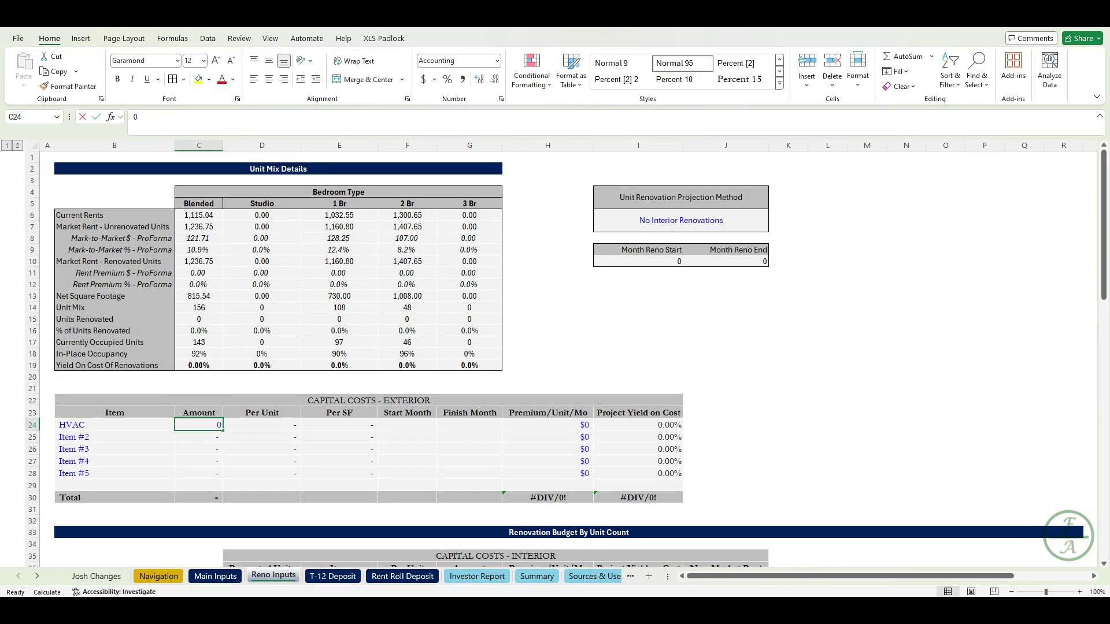
text(100,000)
key(Tab)
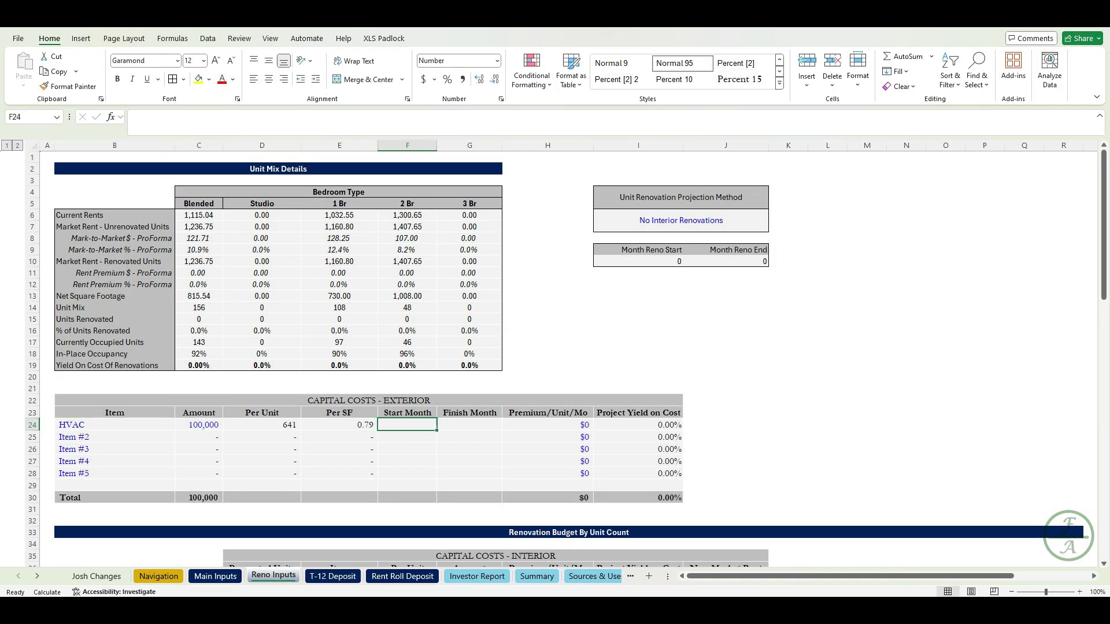
text(1)
key(Tab)
text(3)
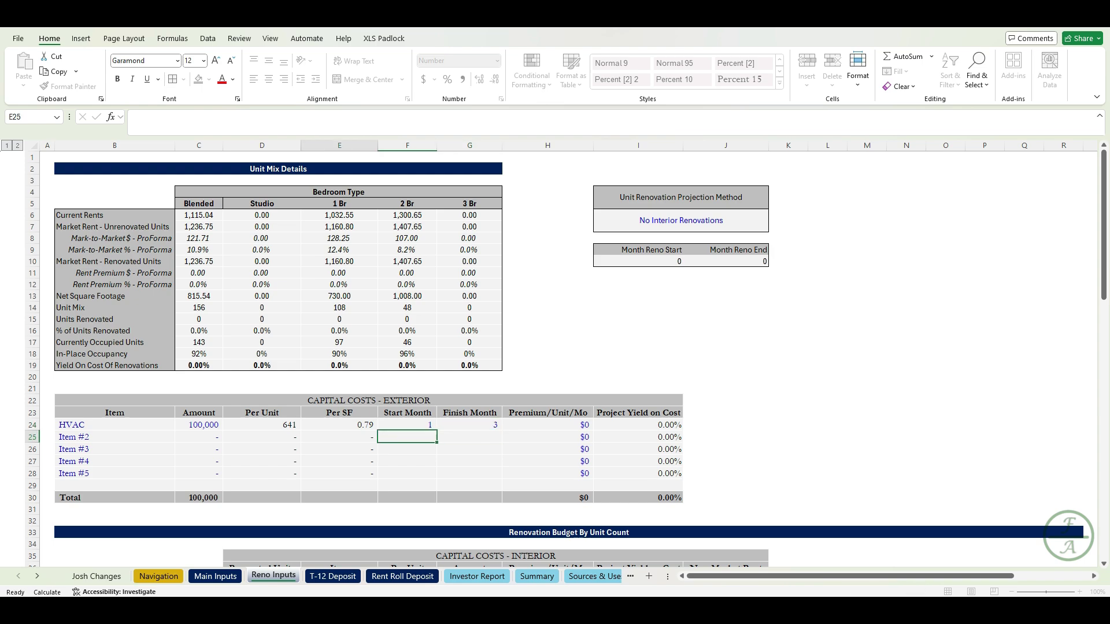
key(Return)
Step: Enter Sewer Piping as the second exterior capital cost, with amount 85,000, start month 3 and finish month 6
text(Sewer )
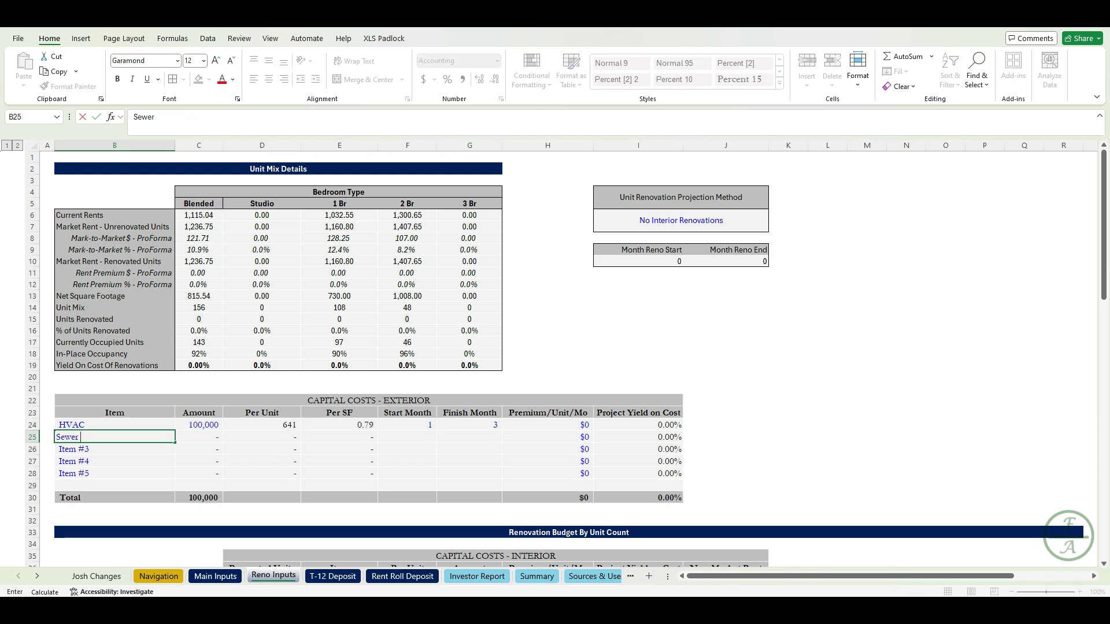
text(Piping)
key(Tab)
text(85000)
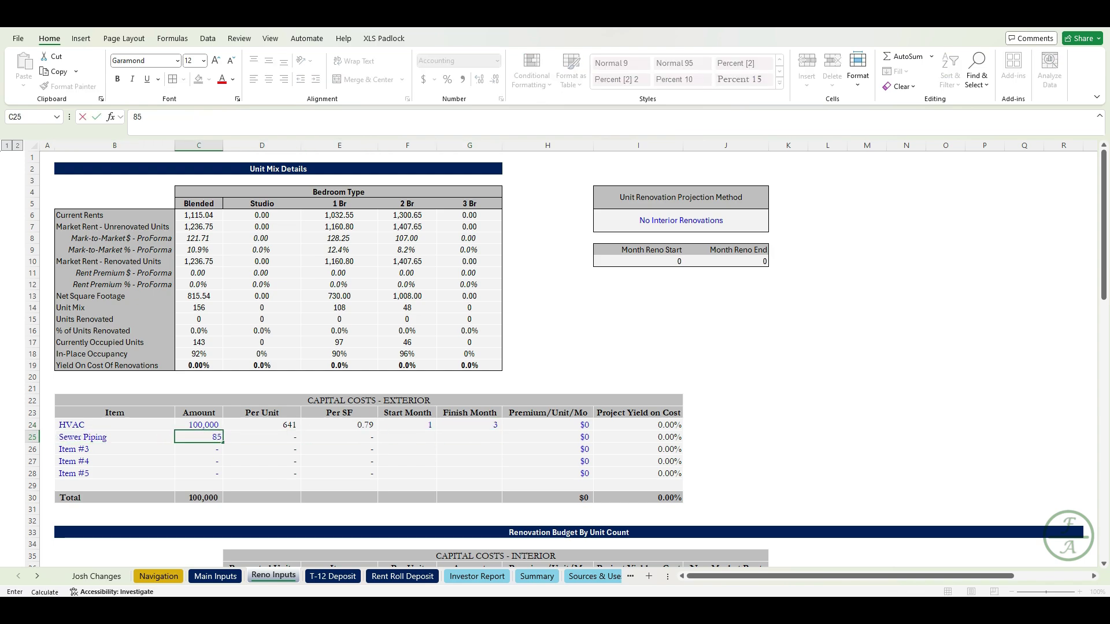
key(Tab)
key(Tab)
key(Tab)
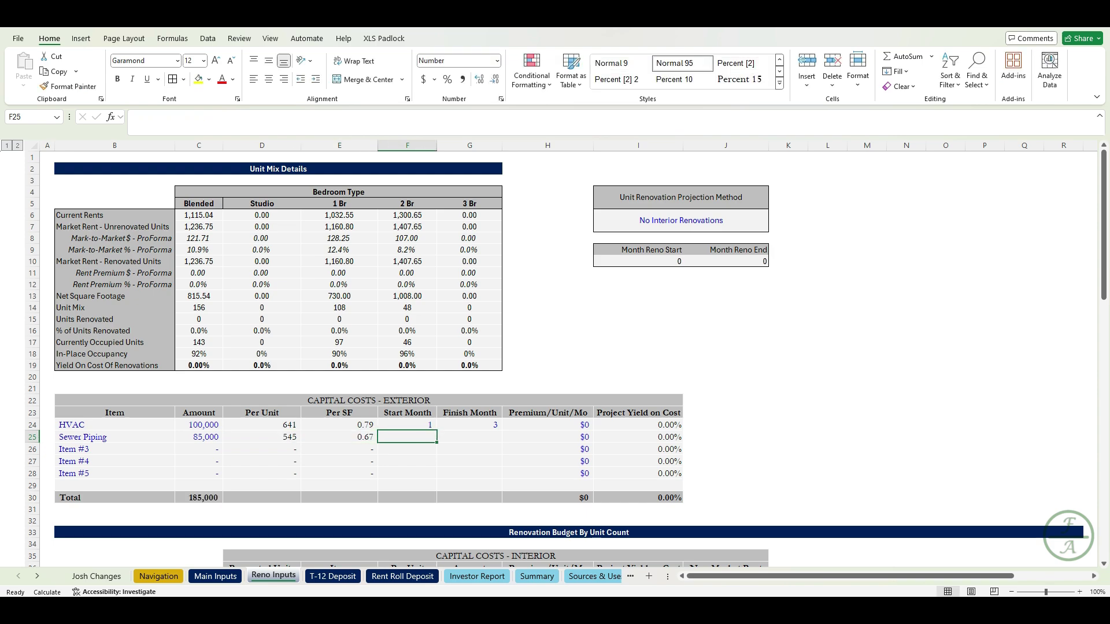
text(3)
key(Tab)
text(6)
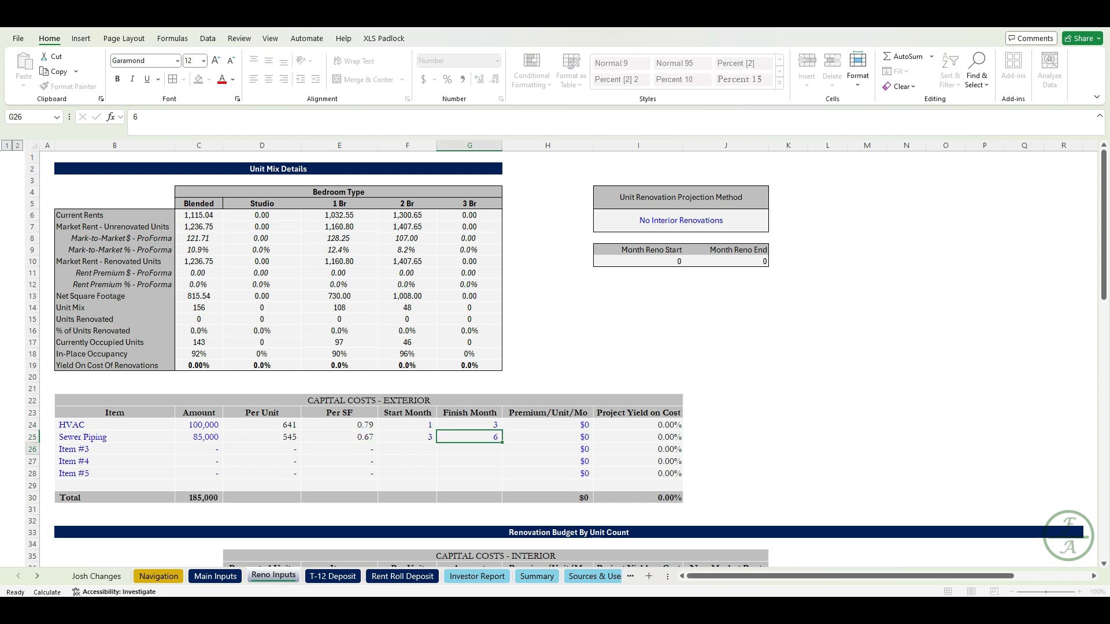
key(Return)
Step: Enter Roof Repair as the third exterior capital cost, with amount 75,000, start month 7 and finish month 9
key(Left)
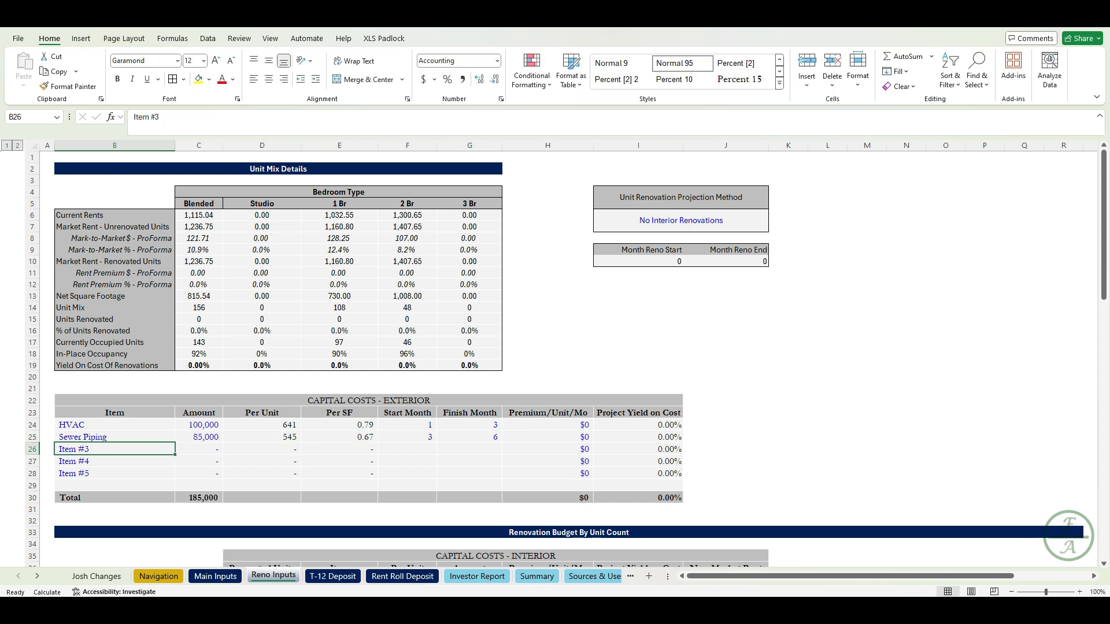
text(Roof Repa)
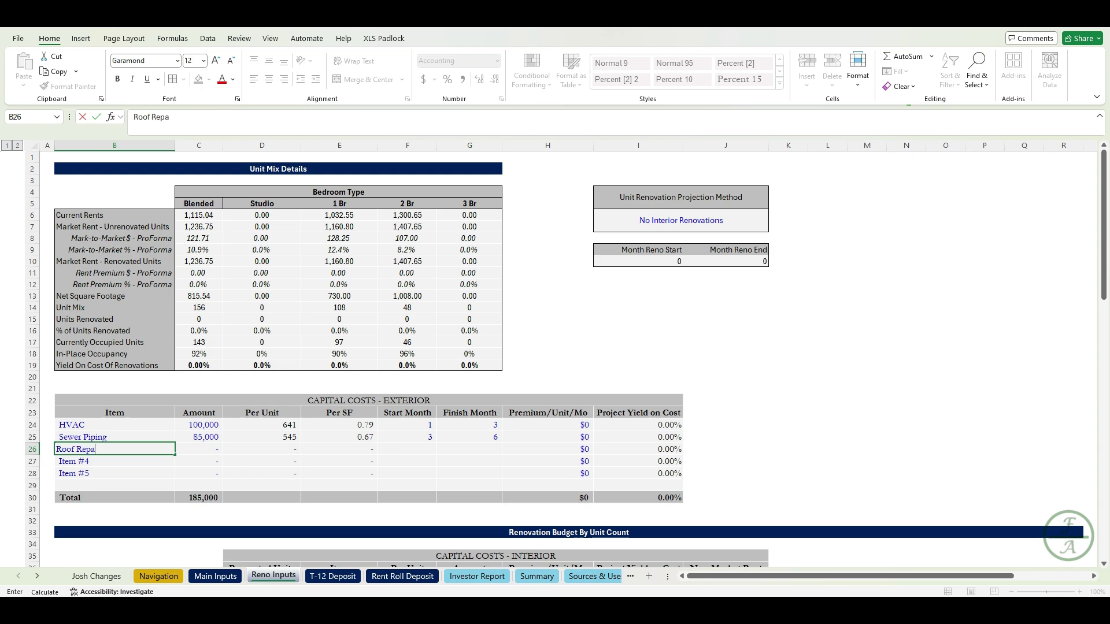
text(ir)
key(Tab)
text(75000)
key(ctrl+Return)
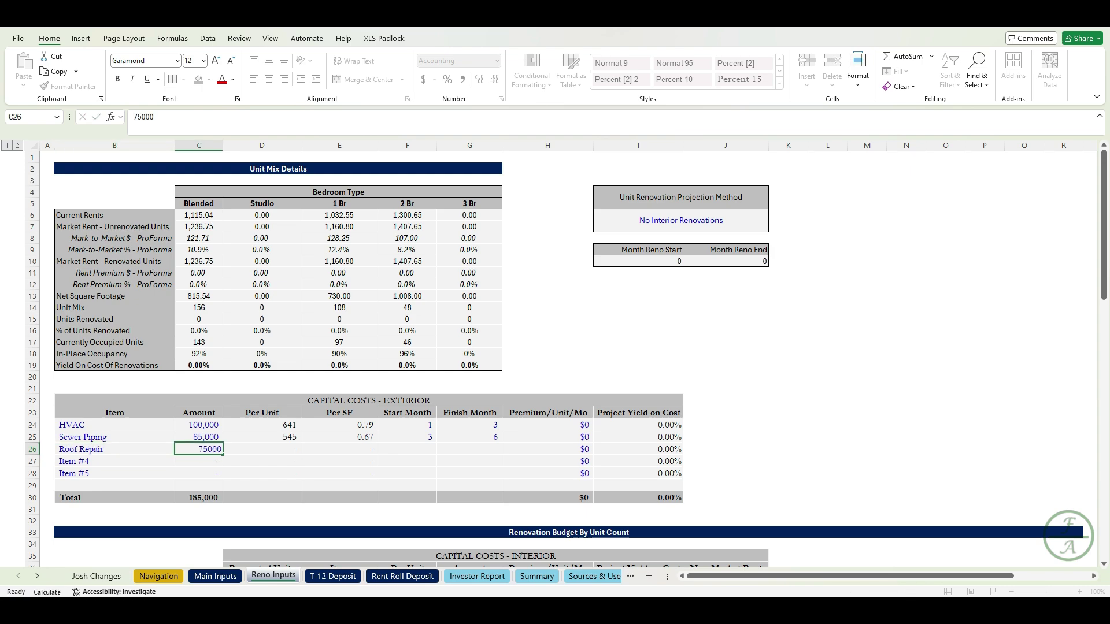
key(Tab)
key(Tab)
key(Tab)
text(7)
key(Tab)
text(9)
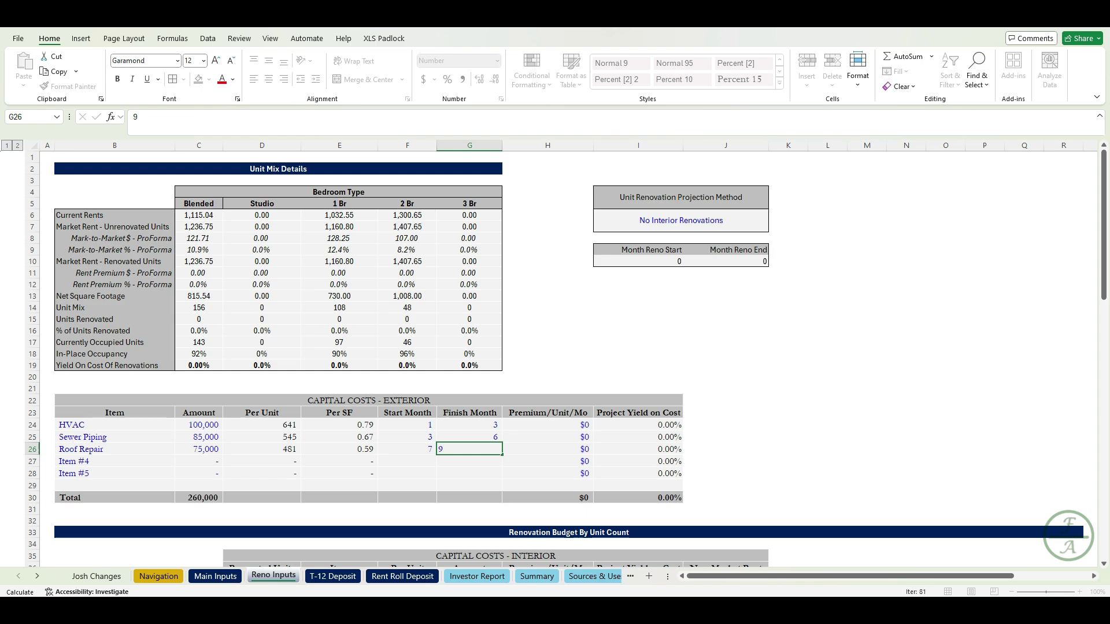
key(Return)
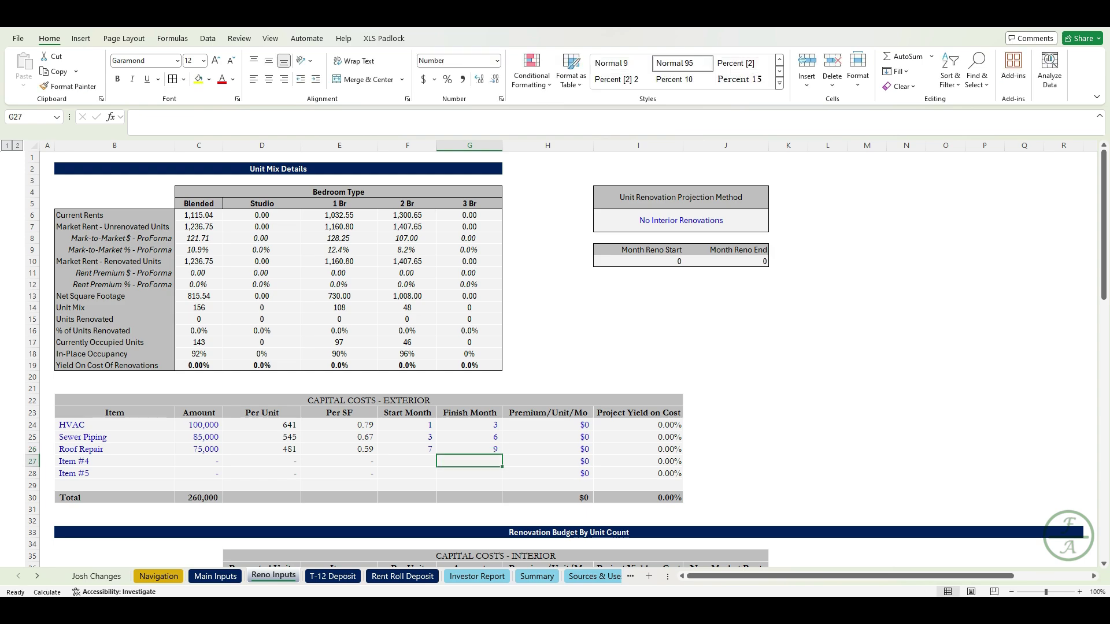
Step: Set the Unit Renovation Projection Method to Unit Count
click(681, 221)
key(alt+Down)
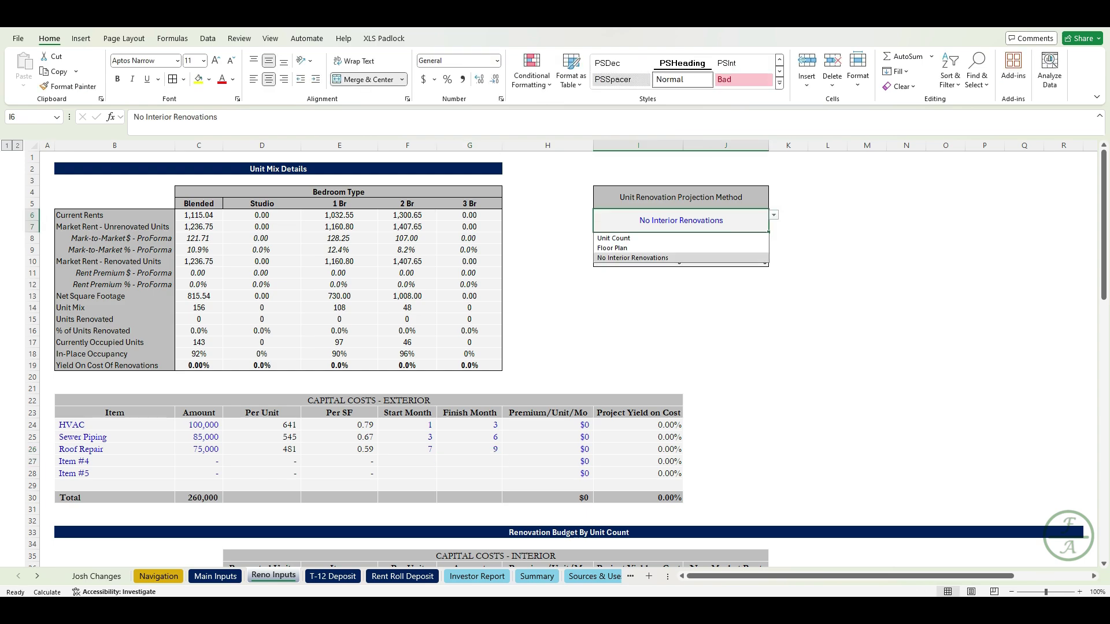
key(Up)
key(Up)
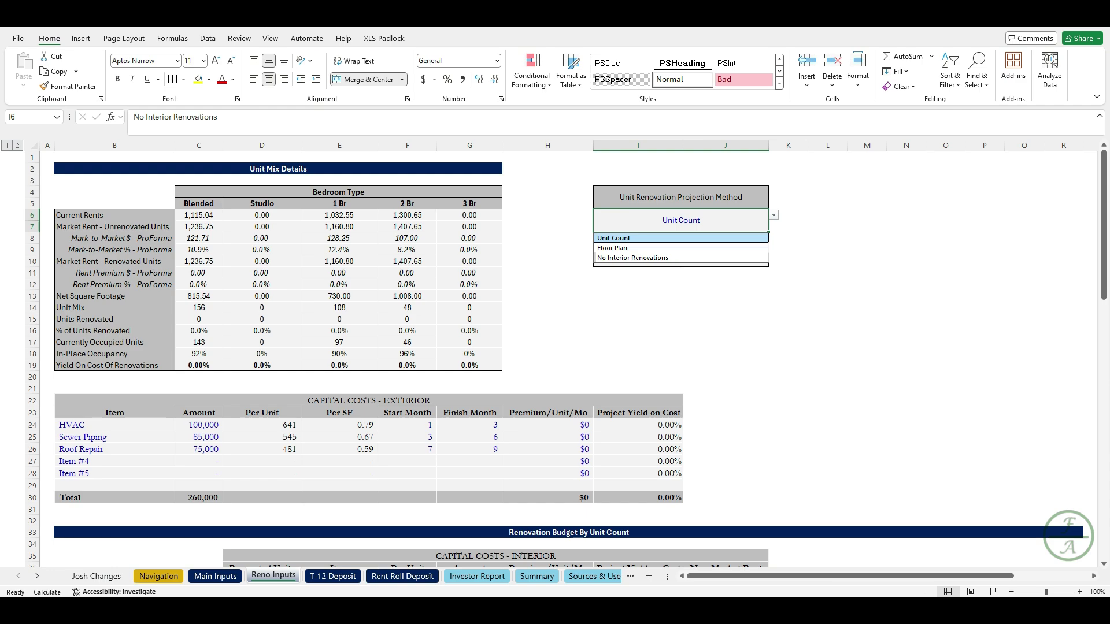
key(Return)
Step: Enter an interior renovation cost of 7,500 per unit for Building 1 through Building 4 Update in the unit-count budget
scroll(565, 358, down, 5)
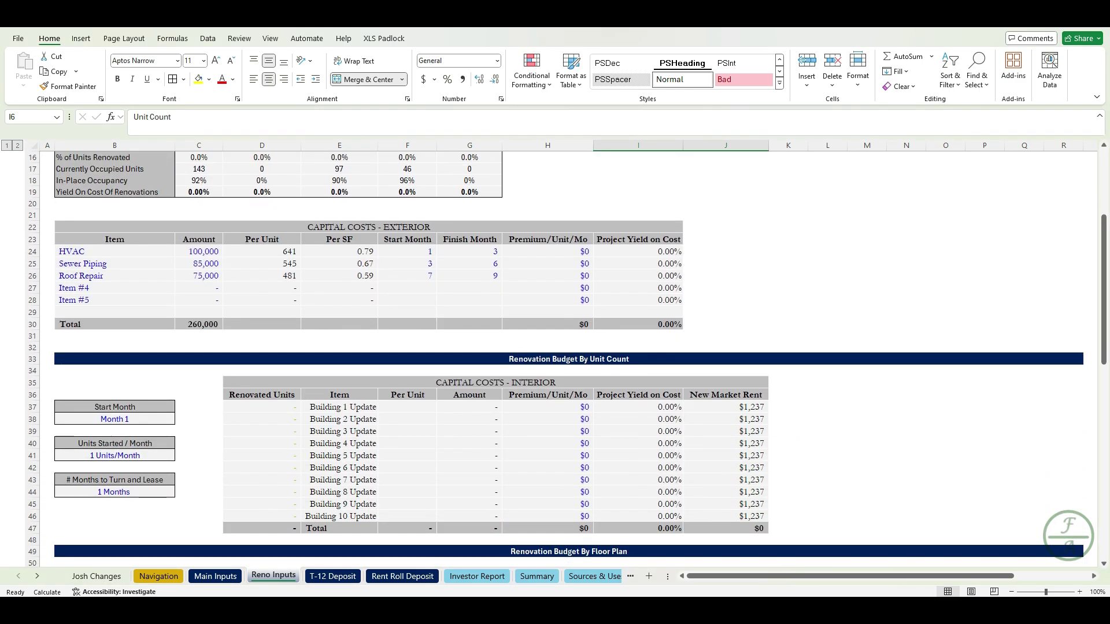
click(408, 407)
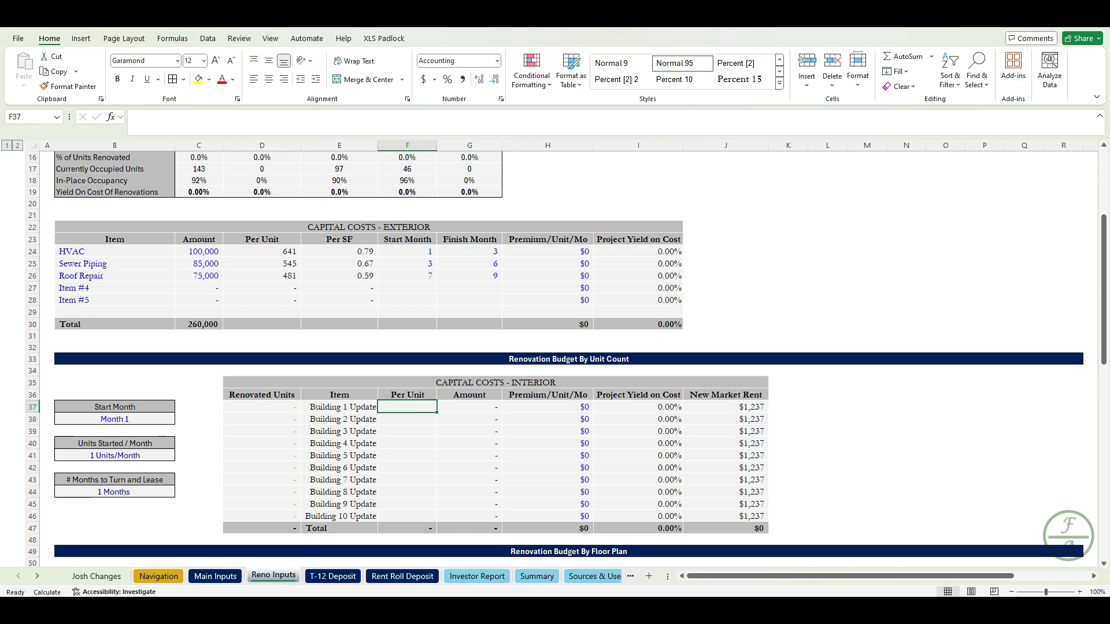
text(7)
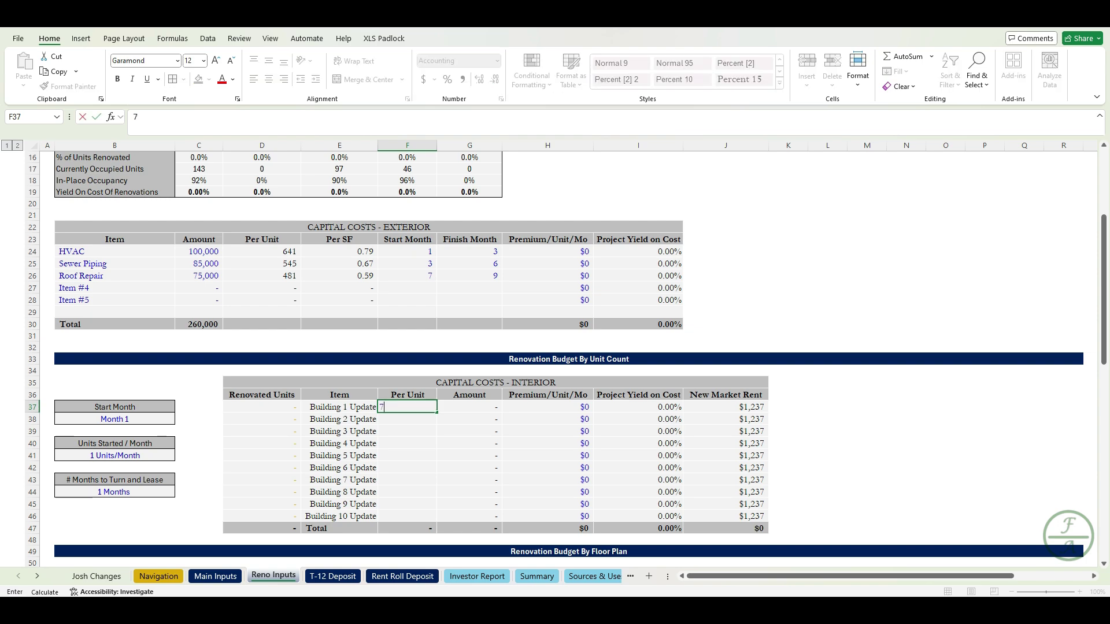
text(500)
key(Return)
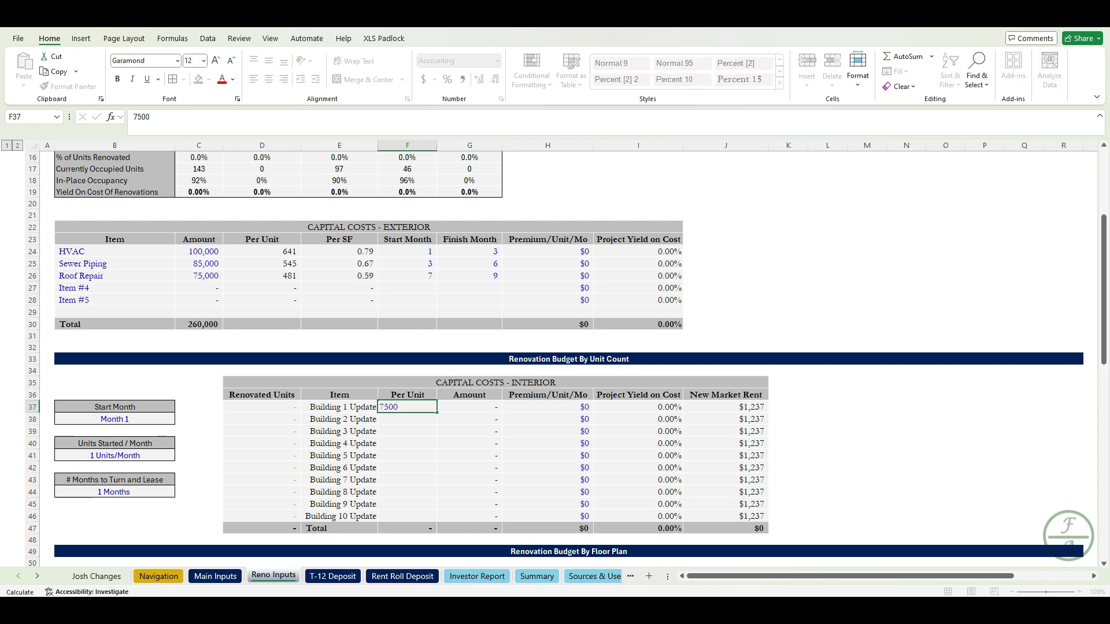
key(Return)
text(7500)
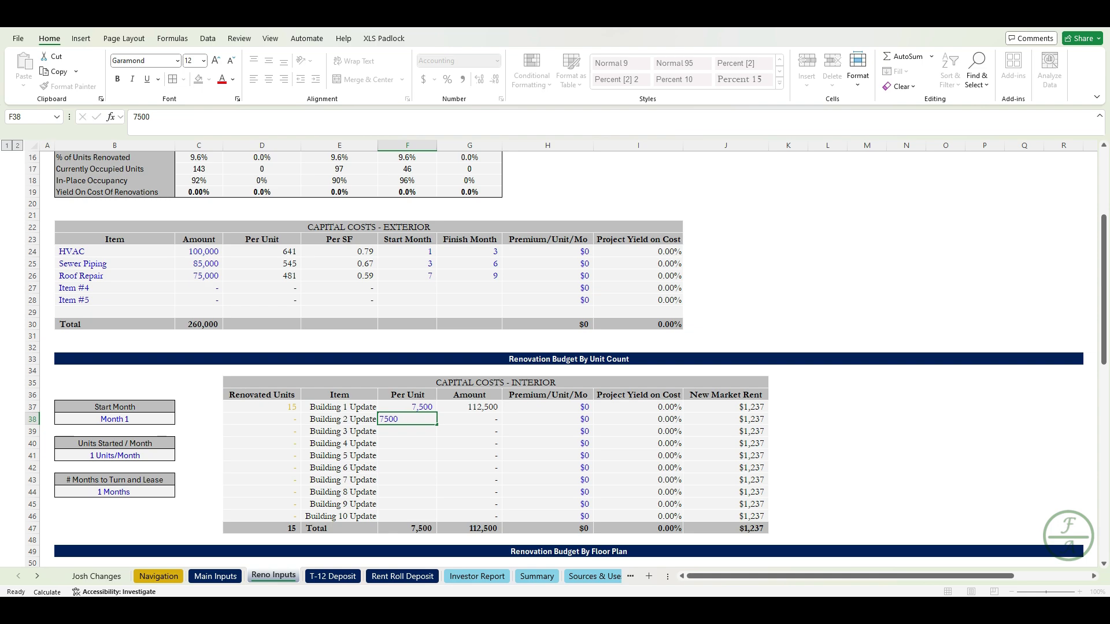
key(Return)
text(7500)
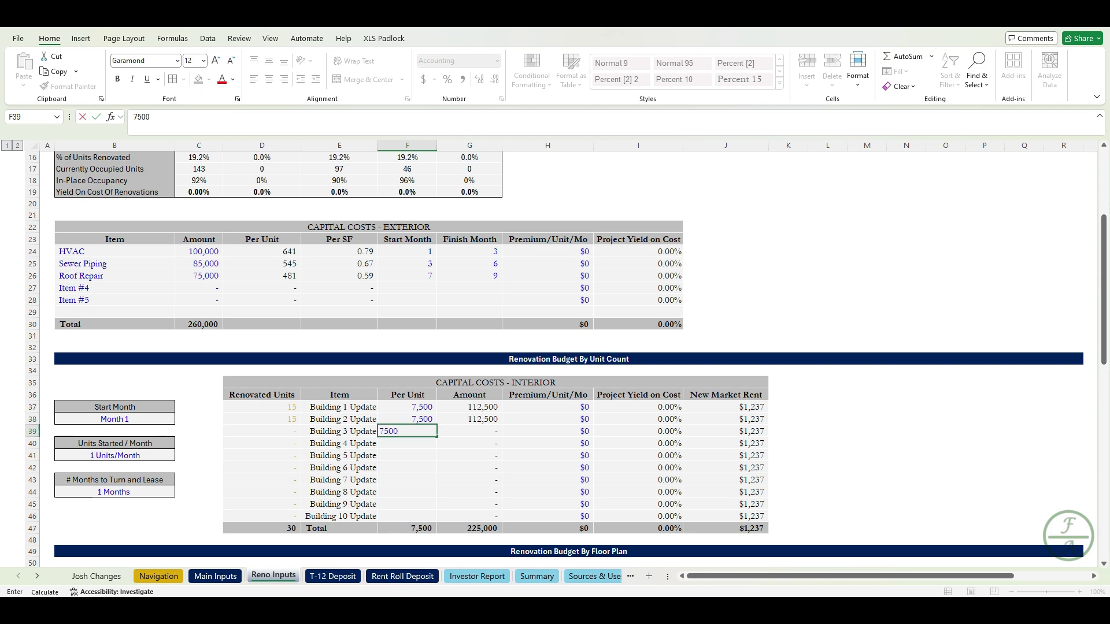
key(Return)
text(7500)
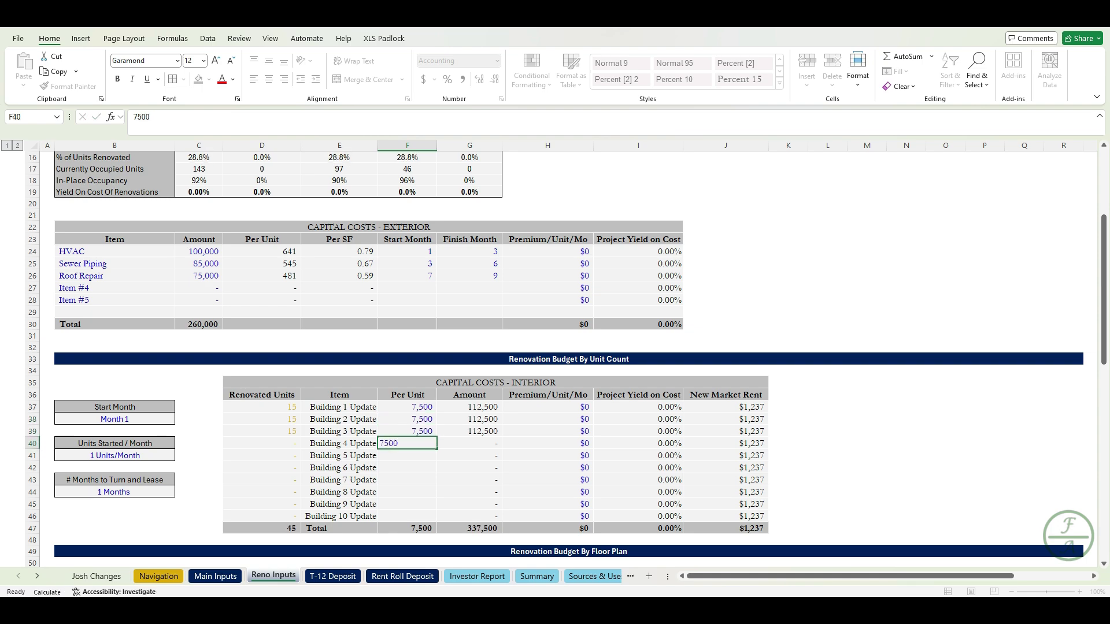
key(Return)
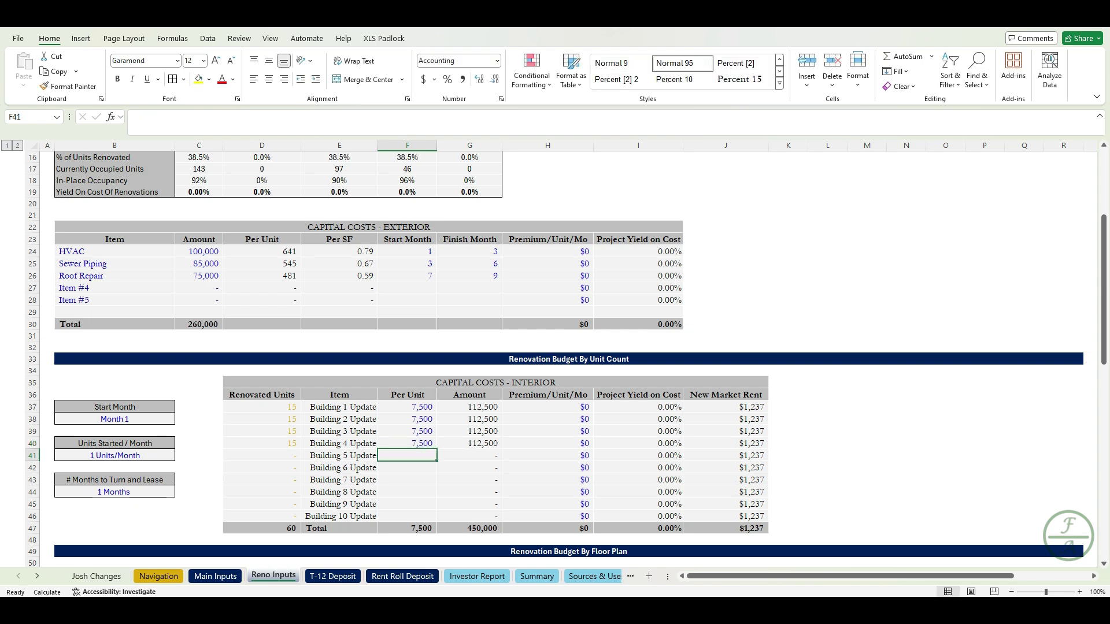
Step: Override the renovated units with 10 for Building 1 Update and 5 for Building 3 Update
click(262, 407)
text(10)
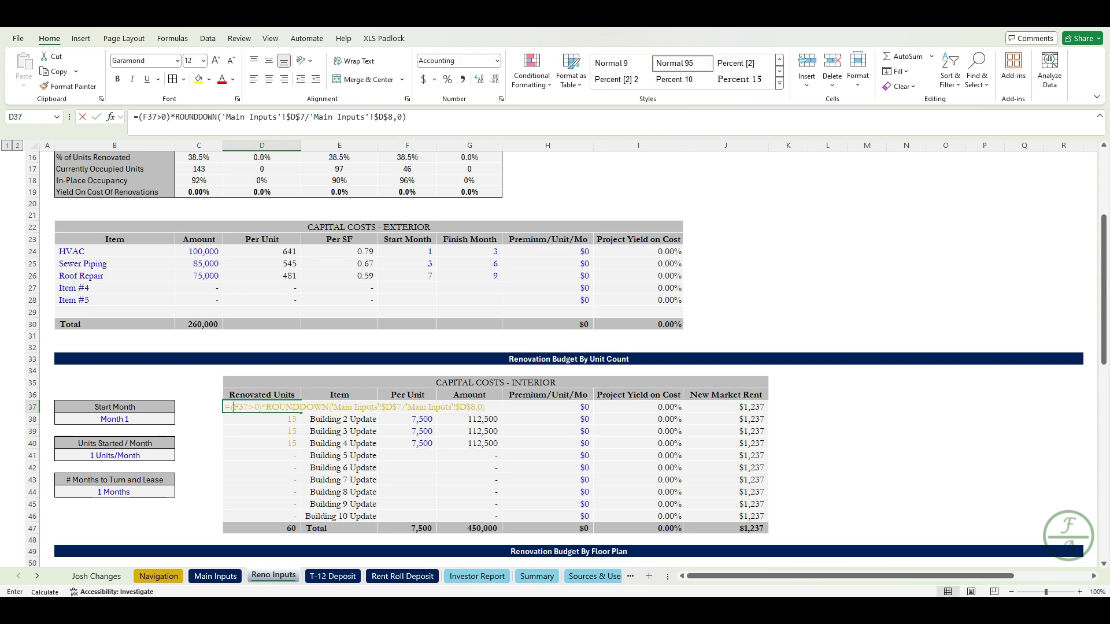
key(Return)
key(Return)
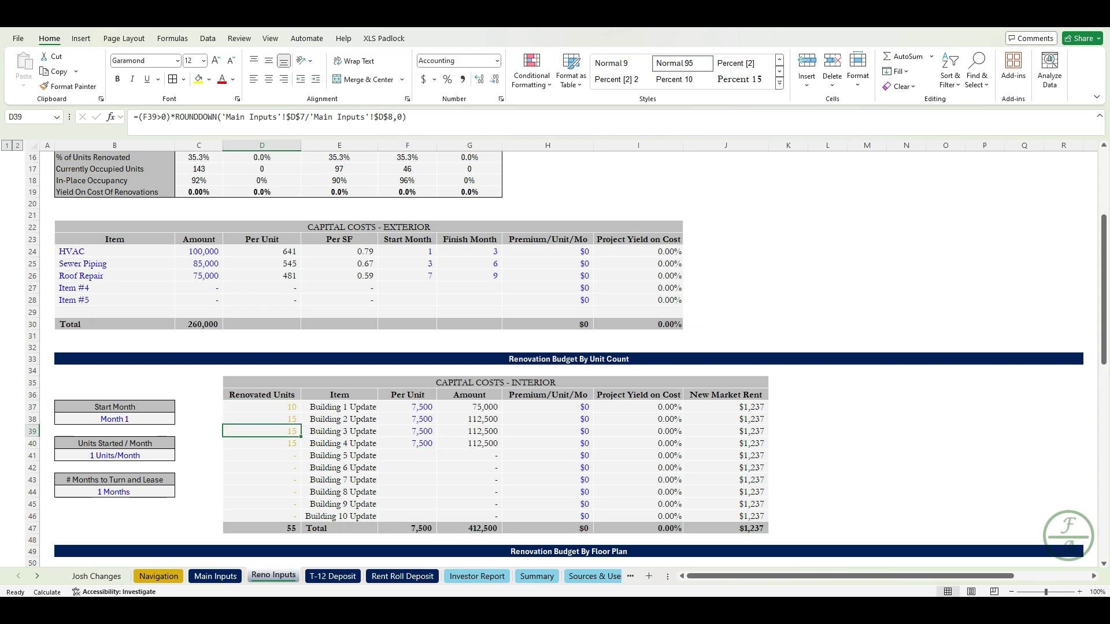
text(5)
key(ctrl+Return)
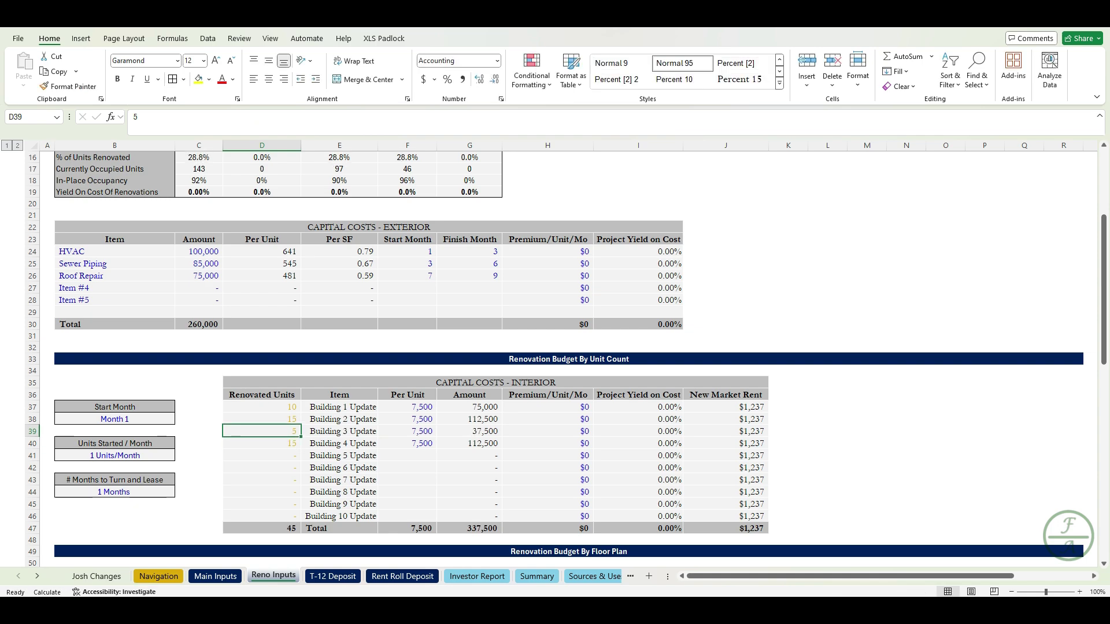
Step: Set the monthly premium per unit to $150 for Building 1 through Building 4 Update in the interior capital costs
key(Right)
key(Right)
key(Right)
key(Right)
key(Up)
key(Up)
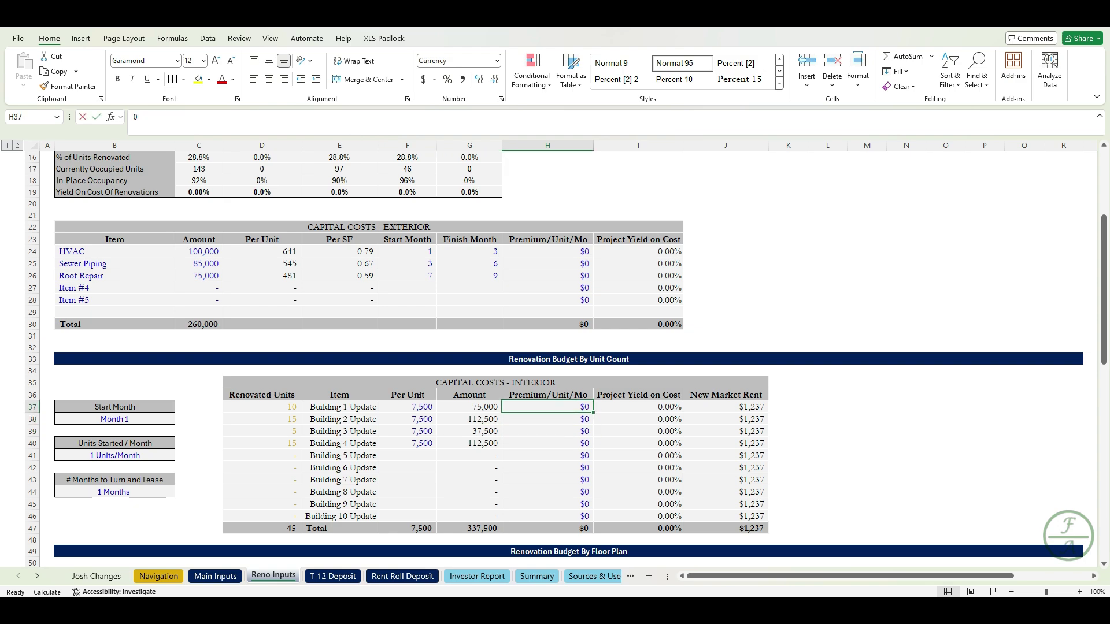
text(150)
key(Return)
text(150)
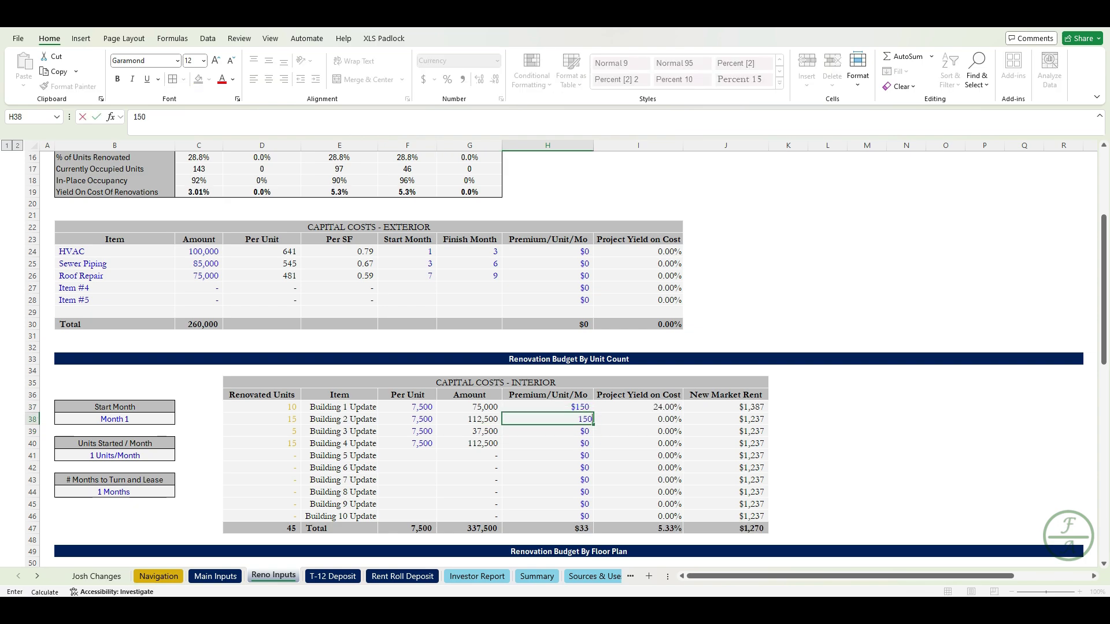
key(Return)
text(150)
key(Return)
text(150)
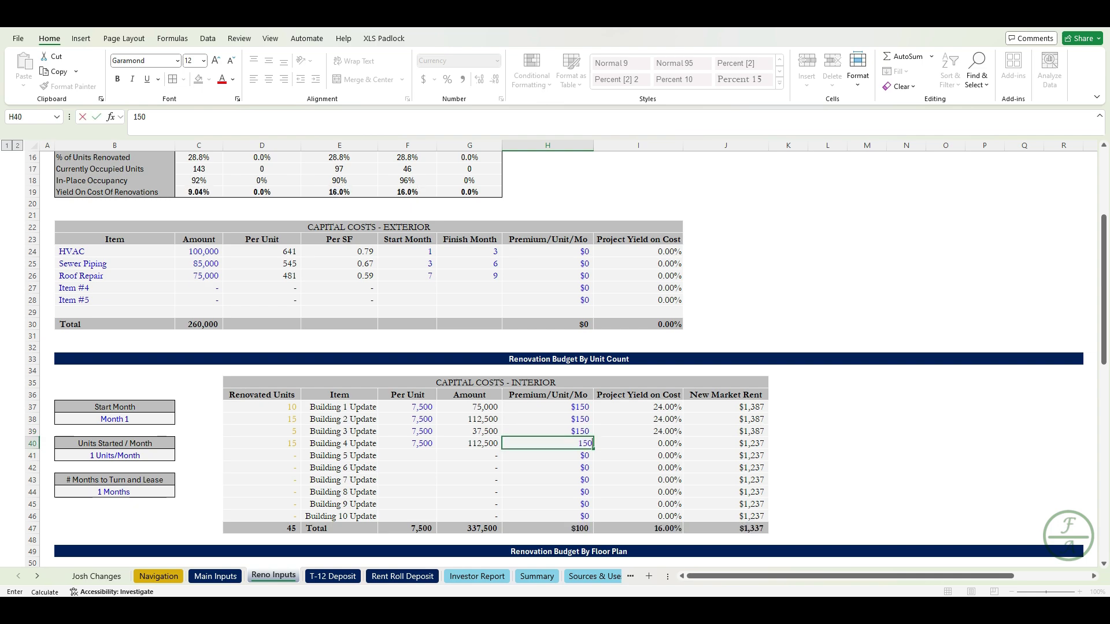
key(Return)
Step: Set the Start Month of the unit-count interior renovation budget to month 3
key(Left)
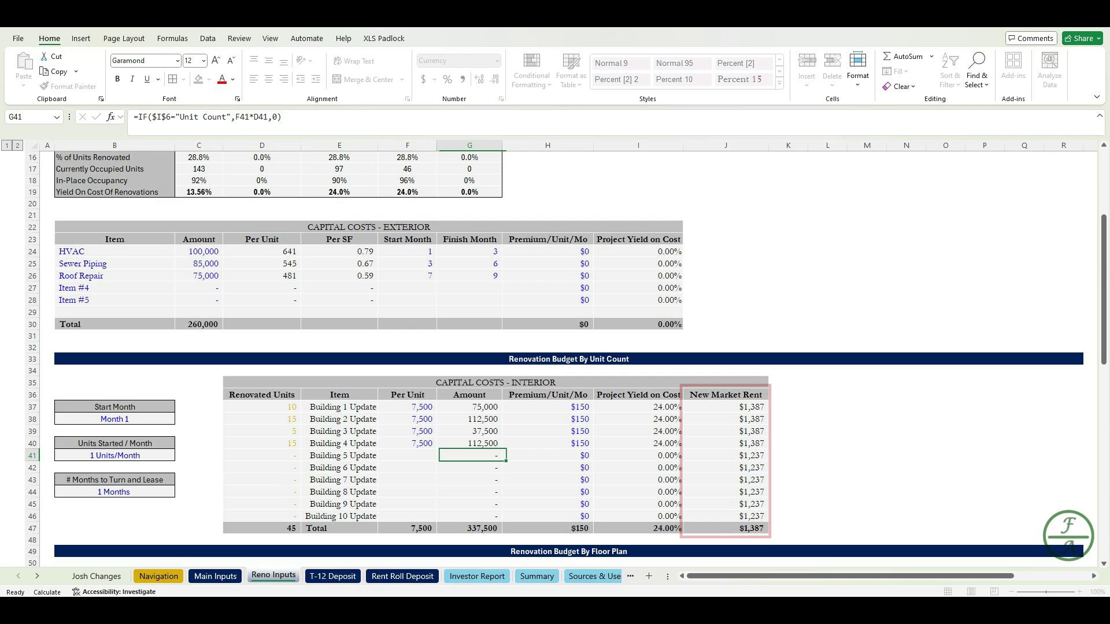
key(Left)
key(Left)
key(Left)
key(Left)
key(Up)
key(Up)
key(Up)
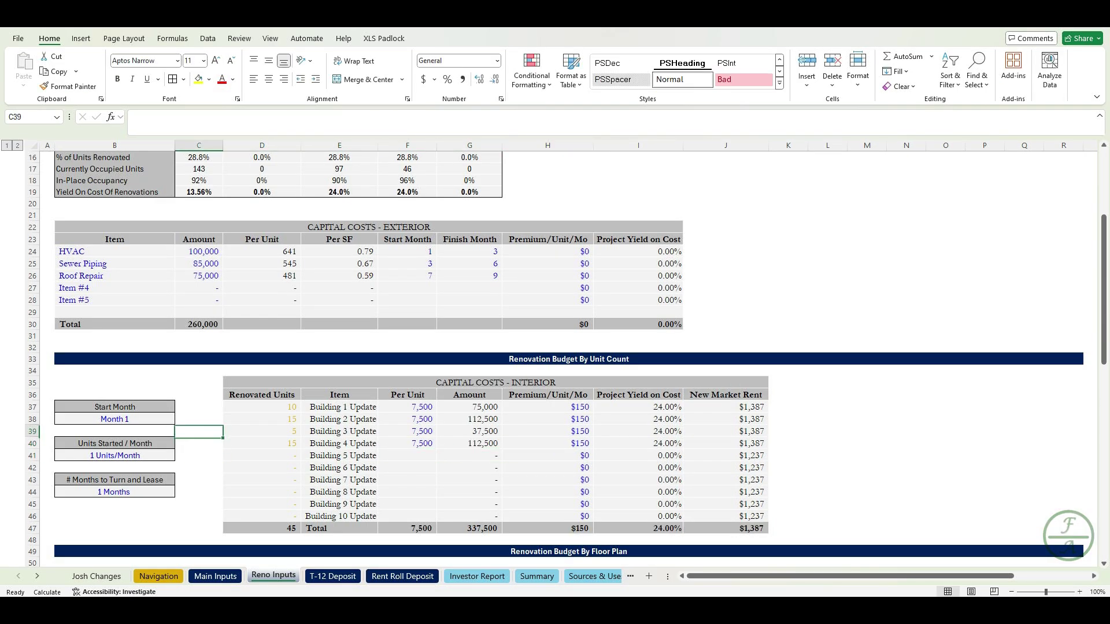
key(Left)
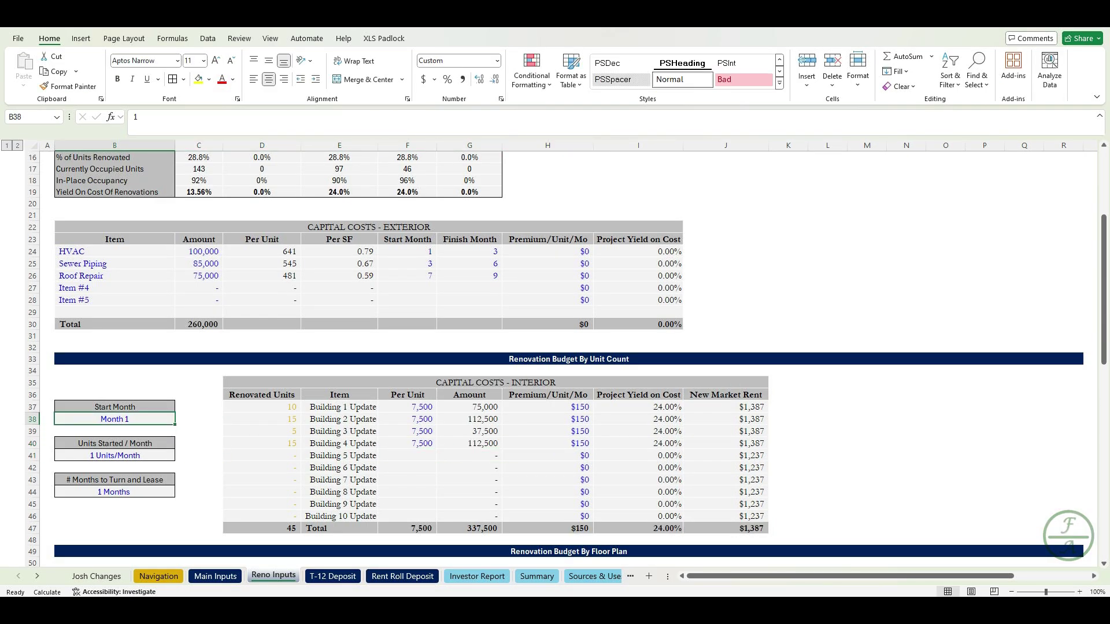
text(3)
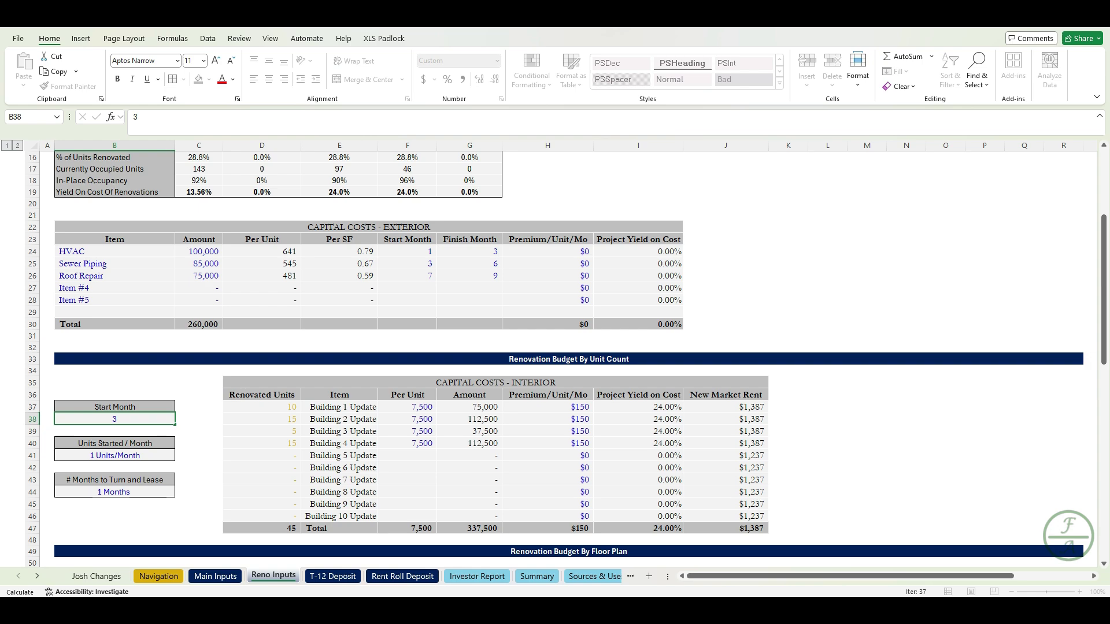
key(Down)
Step: Set the unit-count renovation pace to 8 units started per month and 2 months to turn and lease
key(Down)
key(Down)
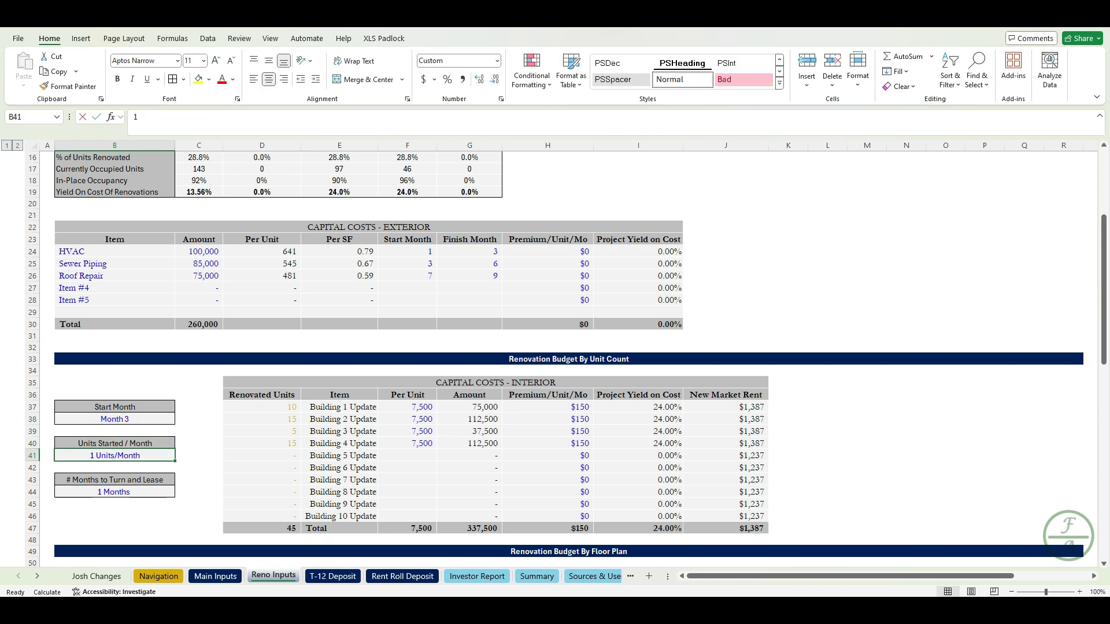
text(8)
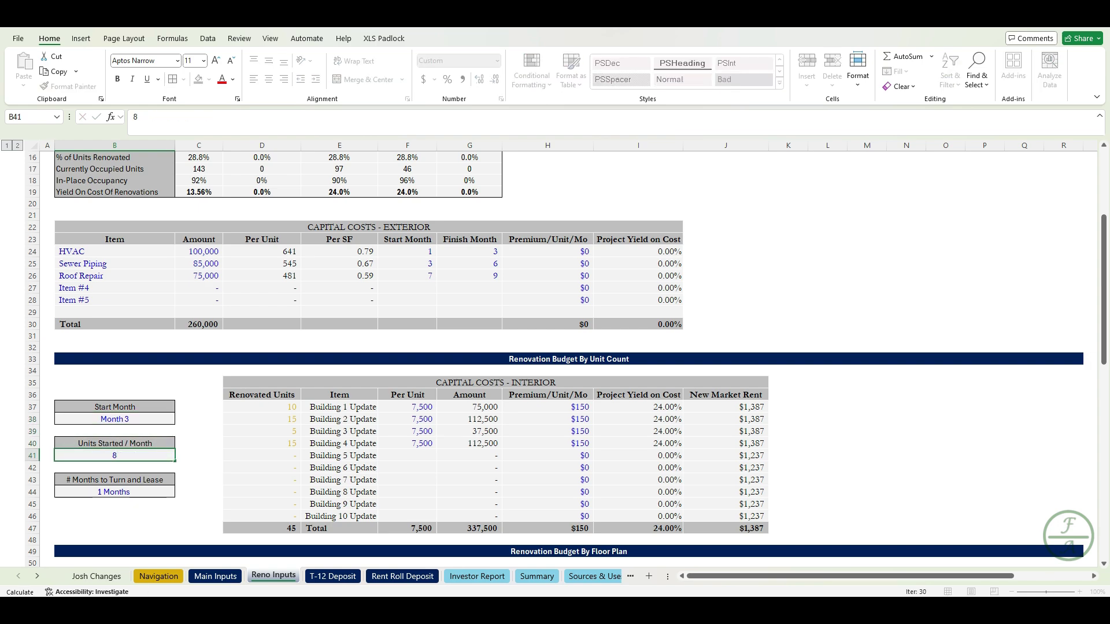
key(Down)
key(Down)
key(Down)
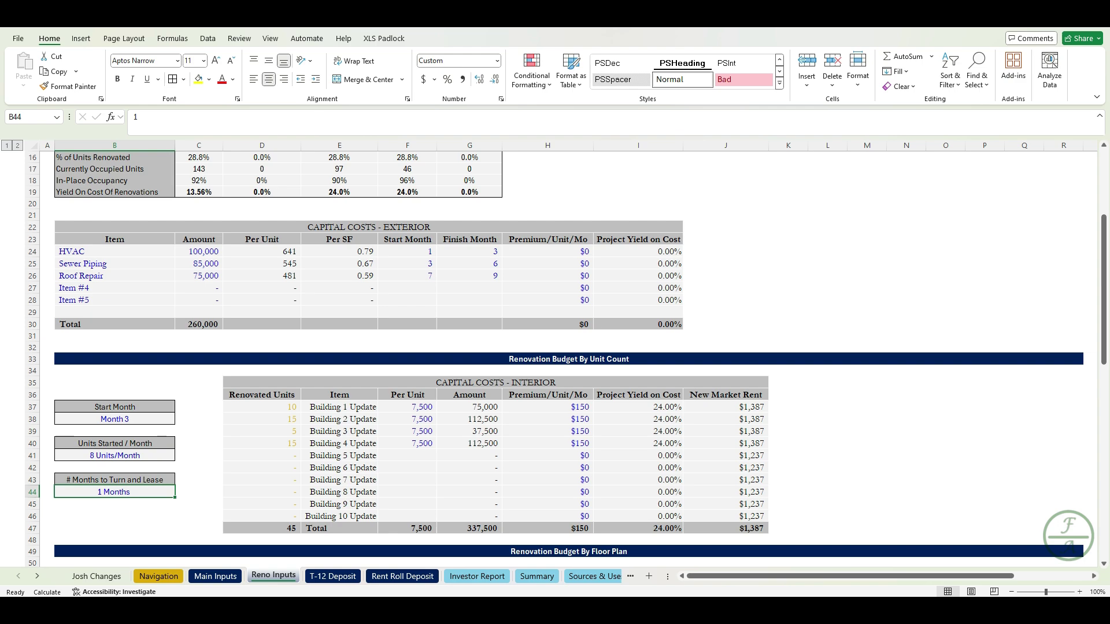
text(2)
key(ctrl+Return)
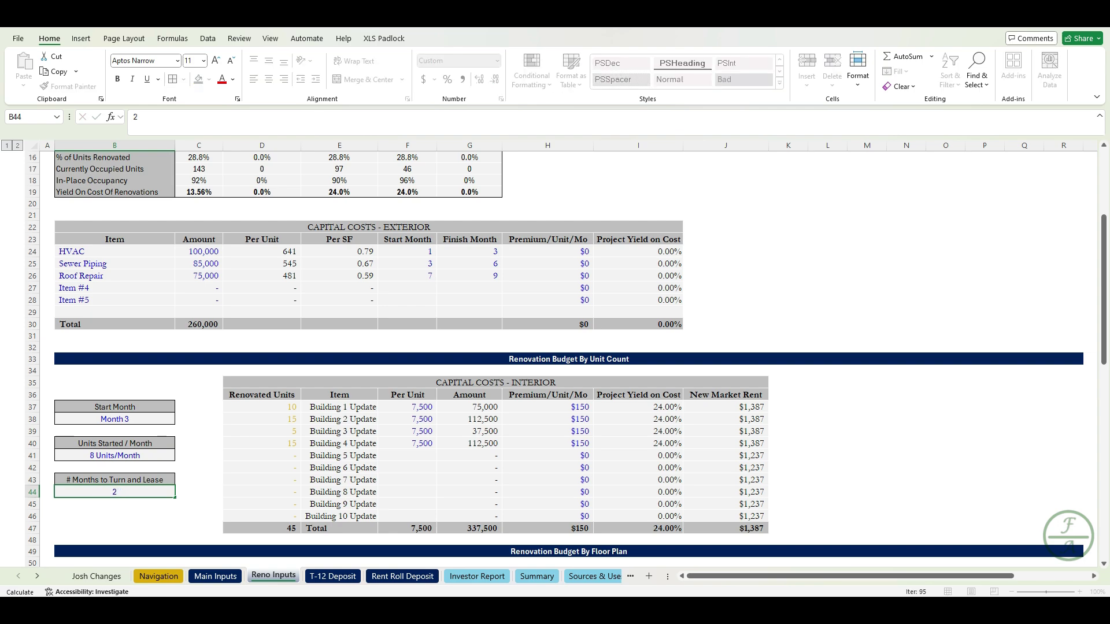
key(Return)
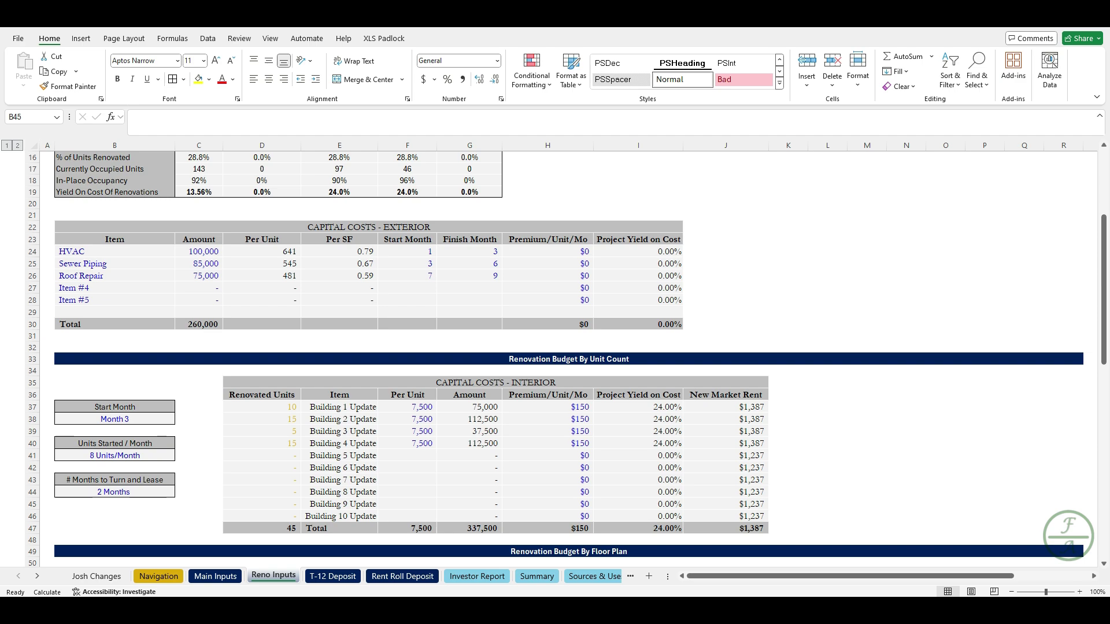
Step: Change the Unit Renovation Projection Method to Floor Plan
scroll(566, 359, up, 5)
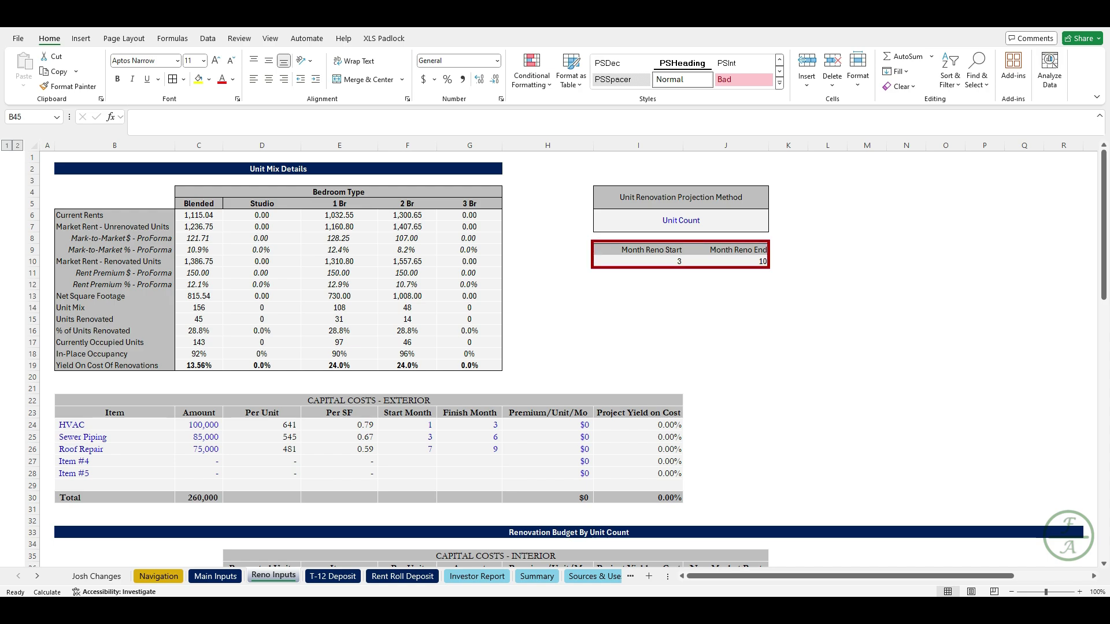
click(681, 220)
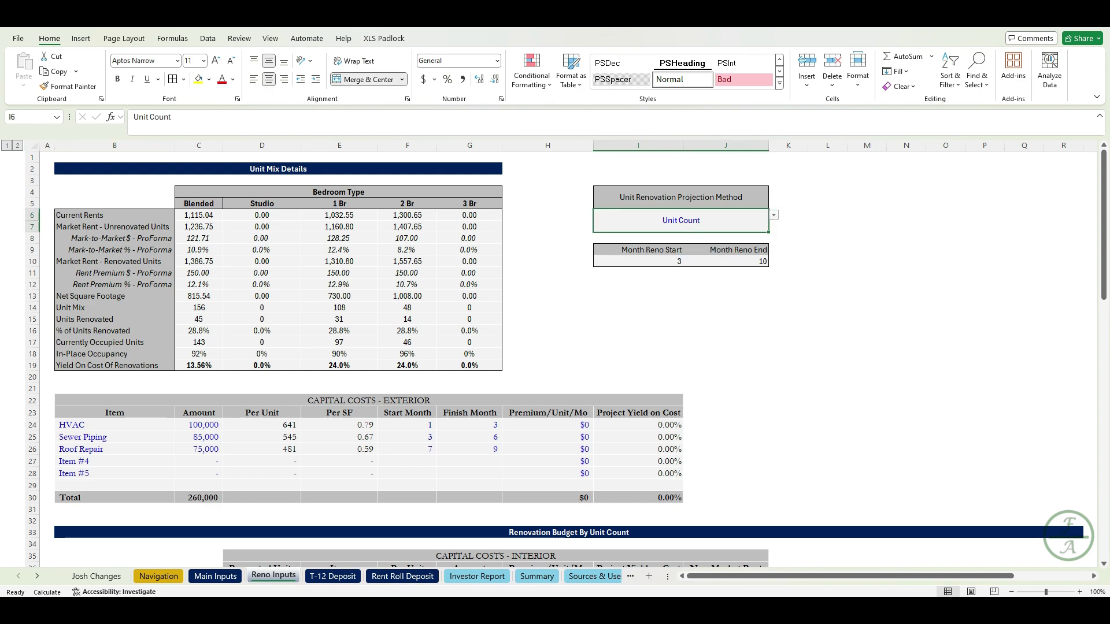
key(alt+Down)
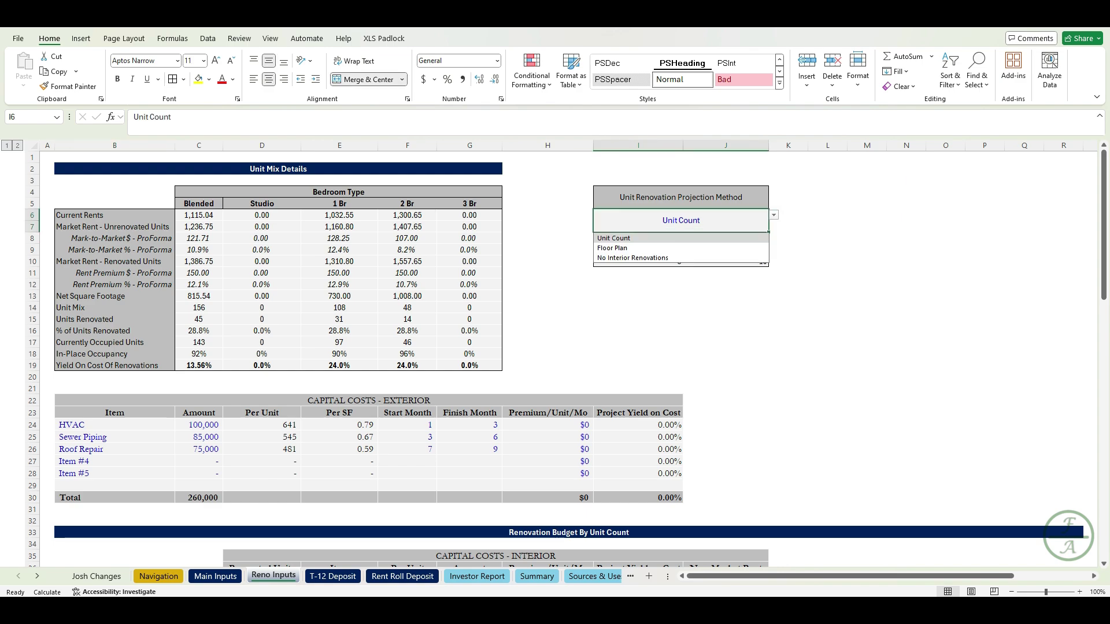
key(Down)
key(Return)
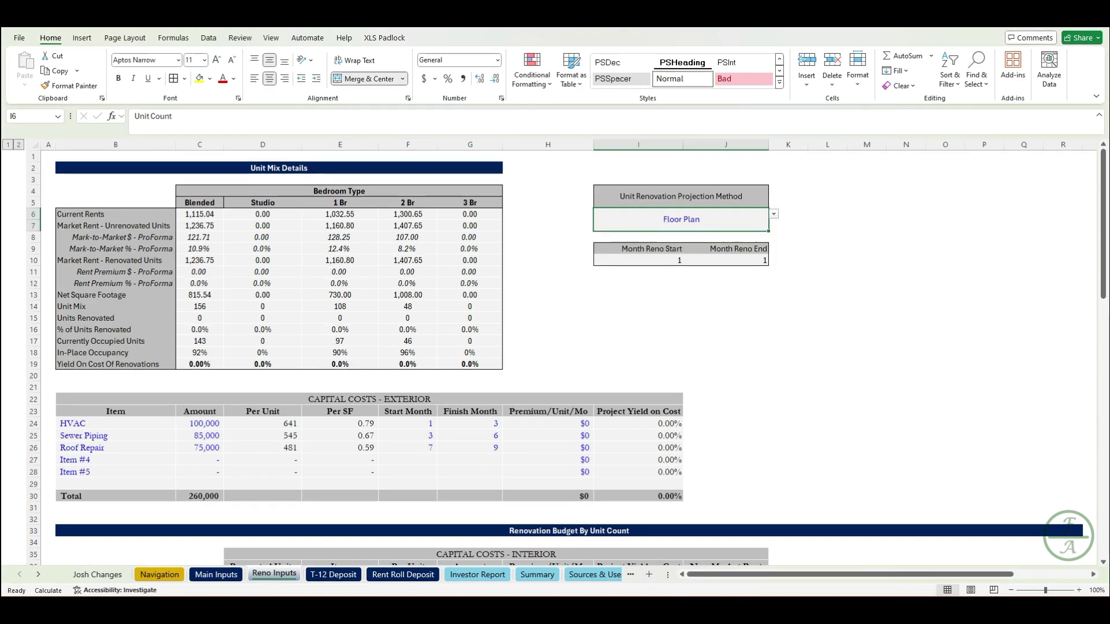
click(547, 295)
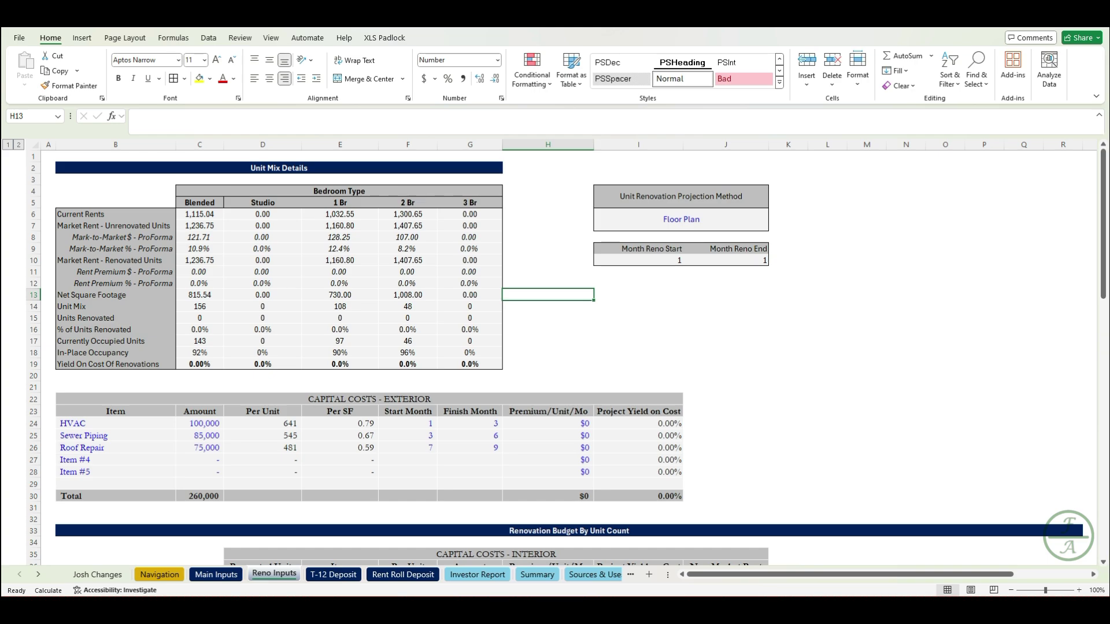
Step: Enter 1 Br costs of 325 for kitchen counters, 900 for kitchen appliances and 600 for kitchen cabinets in the floor-plan renovation budget
scroll(548, 294, down, 3)
scroll(547, 294, down, 11)
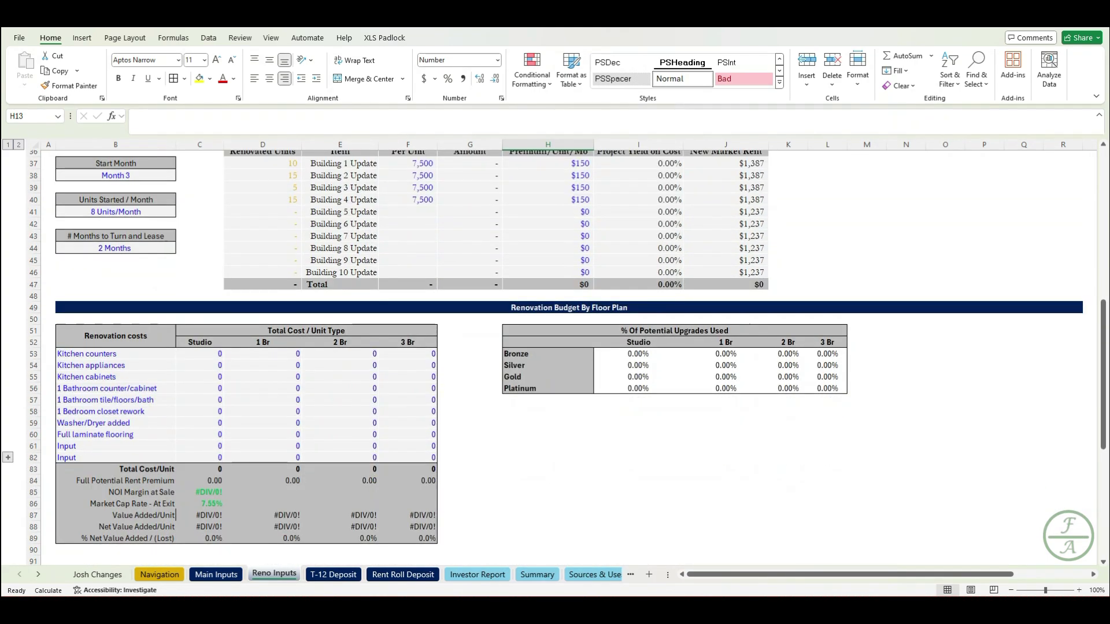
scroll(554, 358, down, 2)
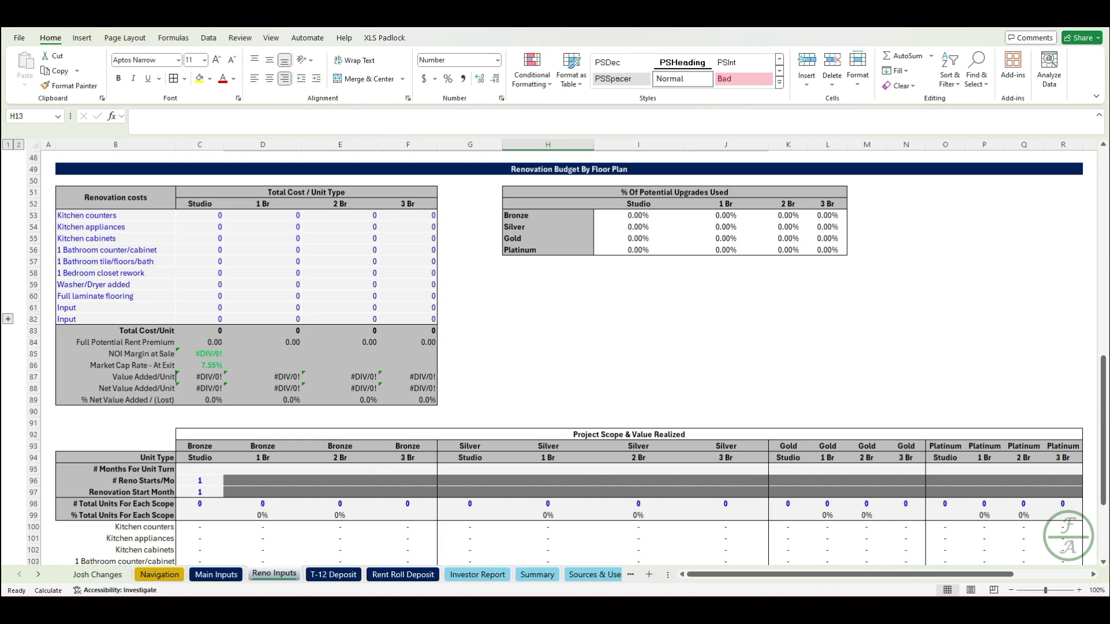
click(263, 215)
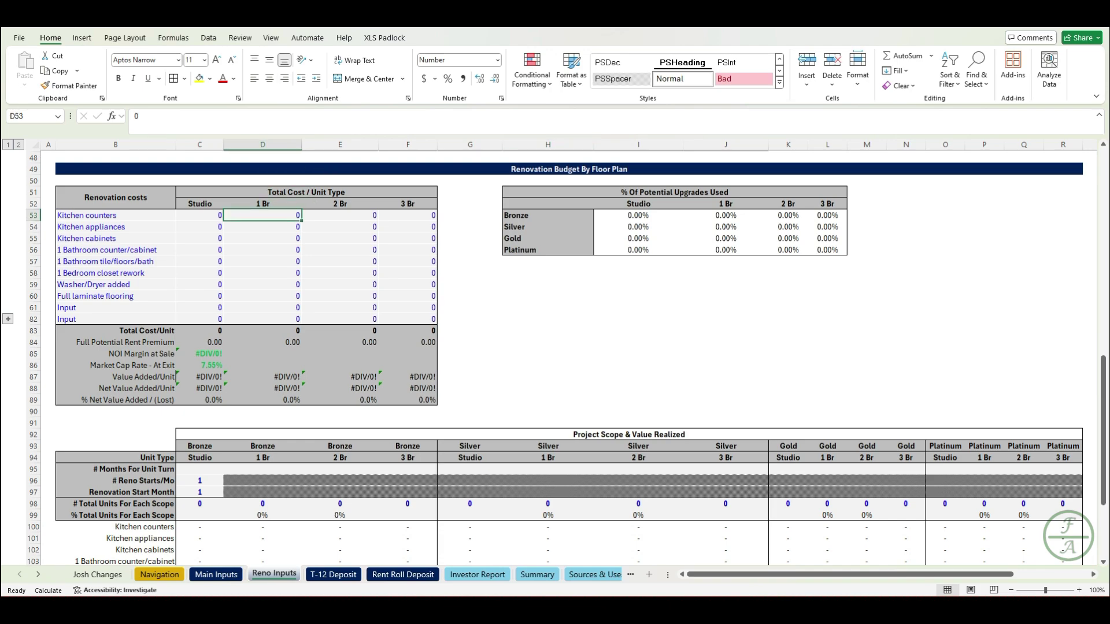
text(325)
key(Return)
text(900)
key(Return)
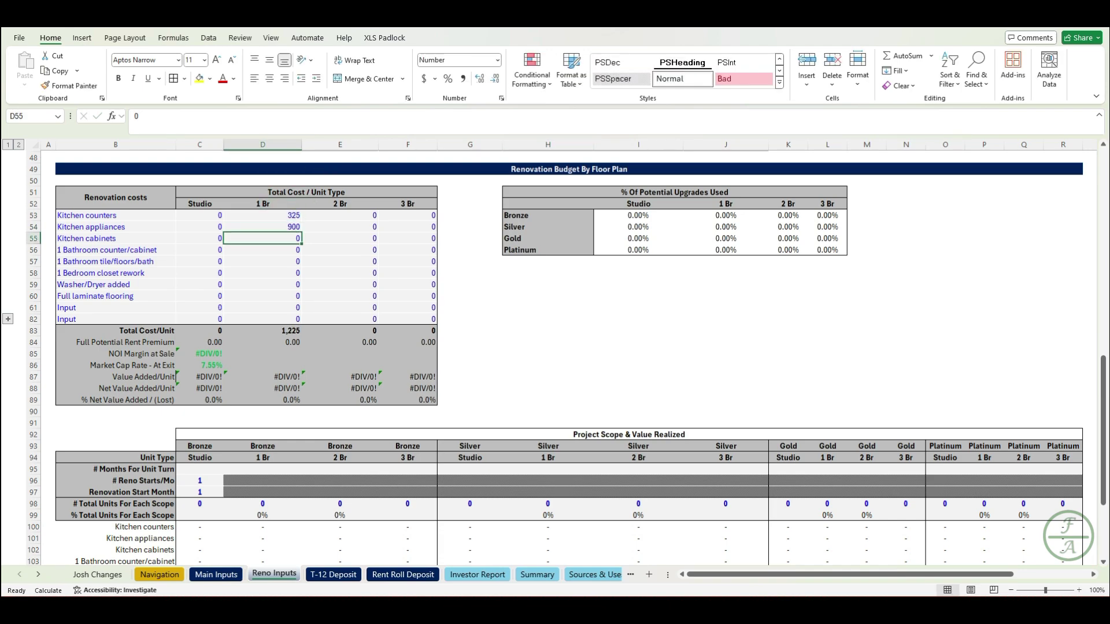
text(600)
key(Return)
Step: Enter the remaining 1 Br costs: 500 bathroom counter/cabinet, 550 bathroom tile/floors/bath, 350 closet rework, 650 washer/dryer and 3,000 full laminate flooring
text(500)
key(Return)
text(550)
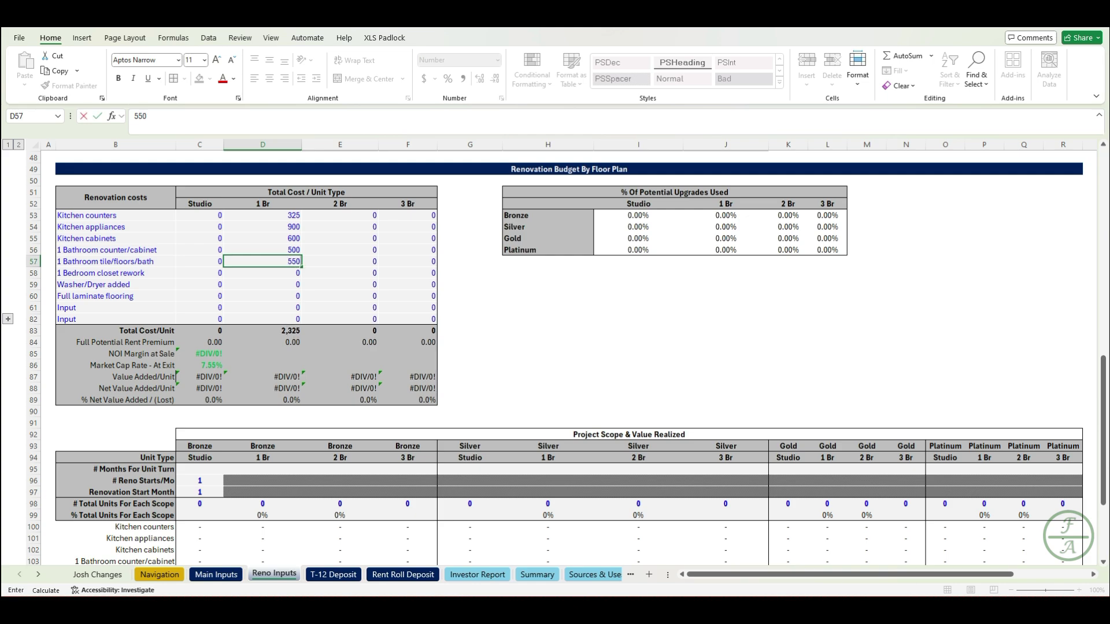
key(Return)
text(350)
key(Return)
text(650)
key(Return)
text(3000)
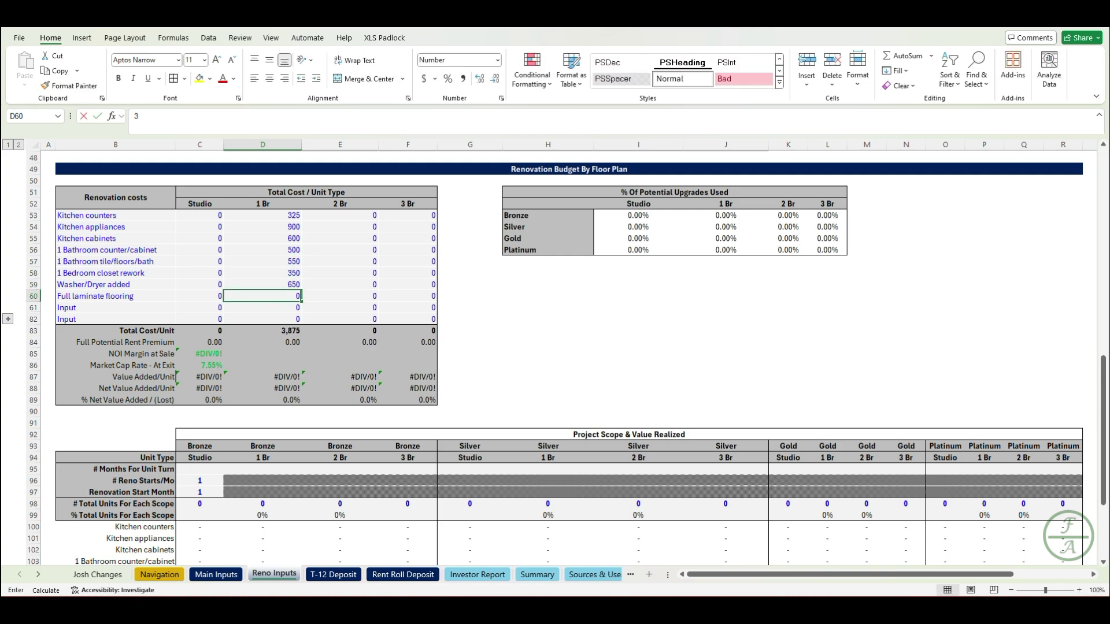
key(Right)
Step: Enter 2 Br costs of 400 for kitchen counters, 900 for kitchen appliances and 725 for kitchen cabinets
key(Up)
key(Up)
key(Up)
key(Up)
key(Up)
key(Up)
key(Up)
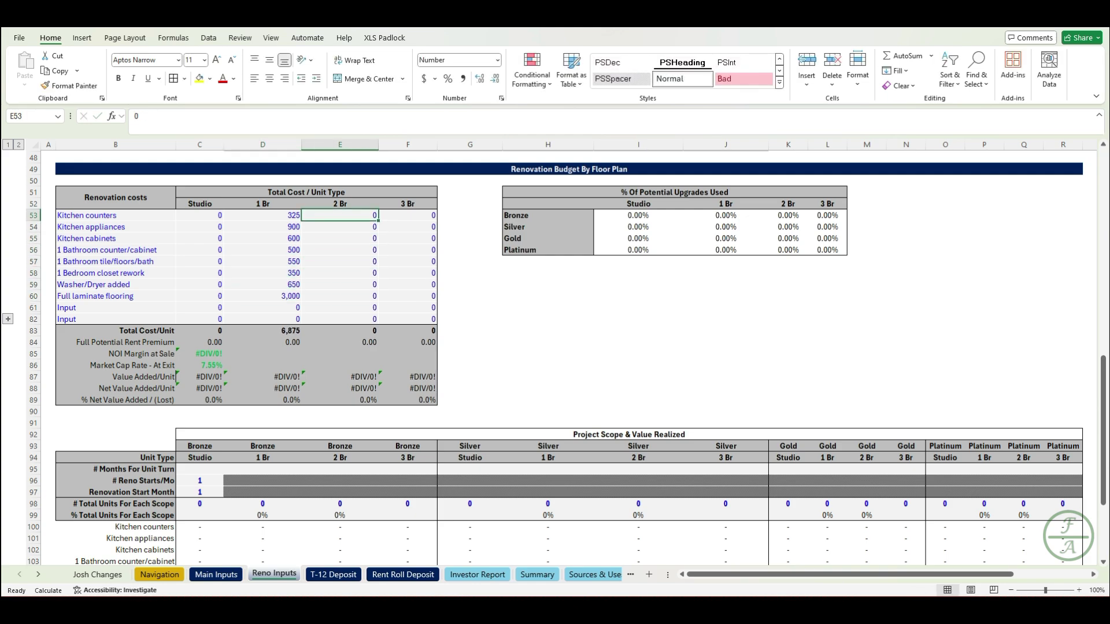
text(400)
key(Return)
text(900)
key(Return)
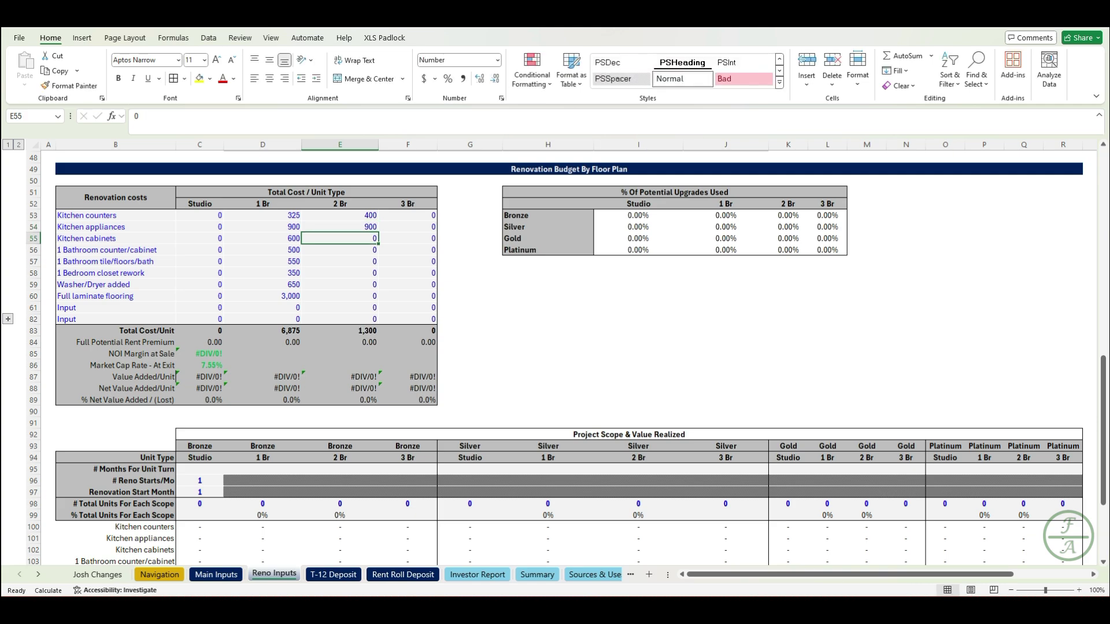
text(725)
key(Return)
Step: Enter the remaining 2 Br costs: 500 bathroom counter/cabinet, 550 bathroom tile/floors/bath, 350 closet rework, 800 washer/dryer and 3,750 full laminate flooring
text(500)
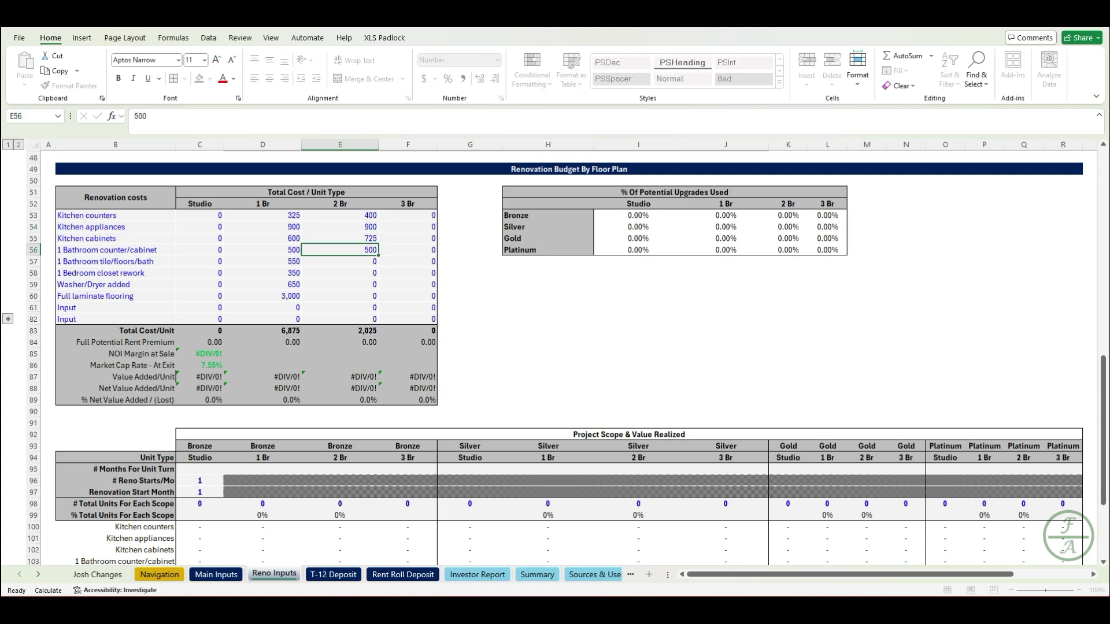
key(Return)
text(550)
key(Return)
text(350)
key(Return)
text(800)
key(Return)
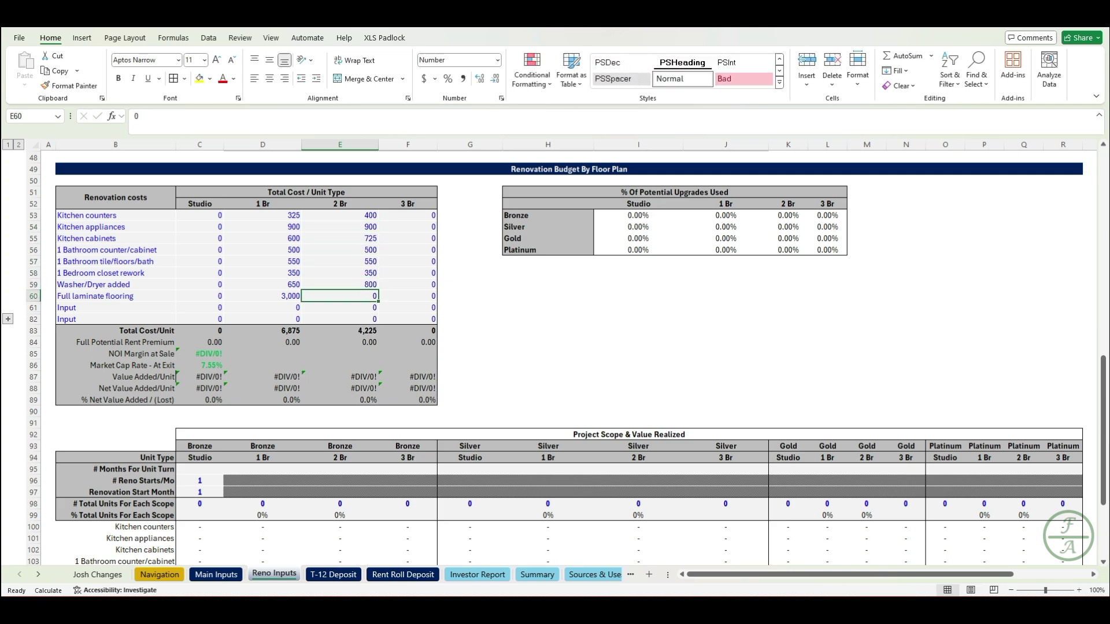
text(3750)
key(Return)
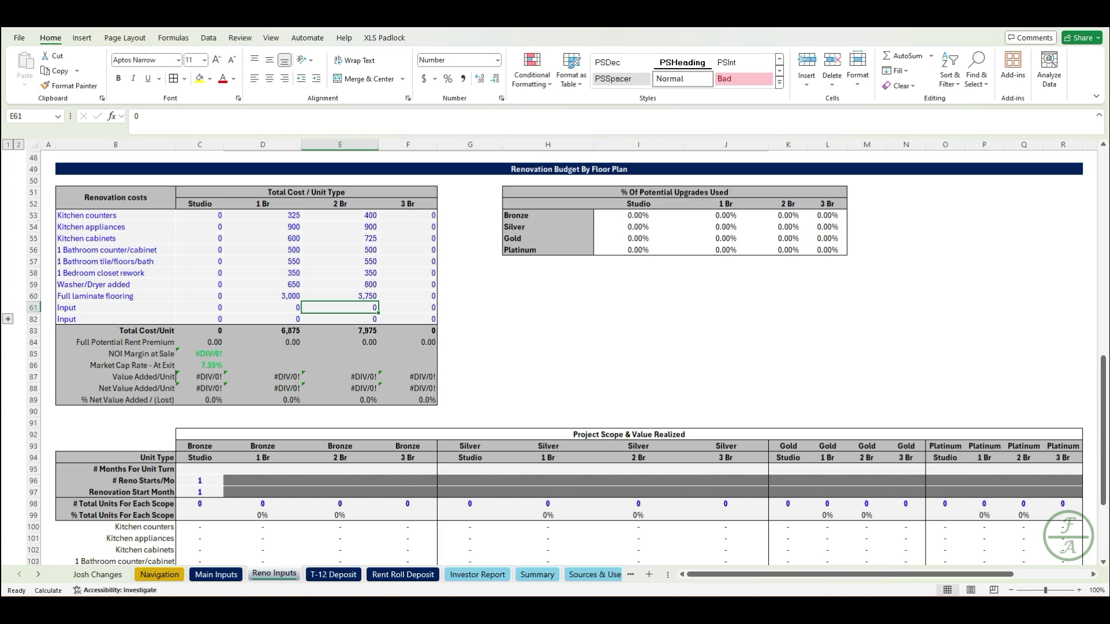
Step: Set the months for unit turn to 1 for Bronze and 2 for Silver, for both 1 Br and 2 Br units
scroll(554, 358, down, 7)
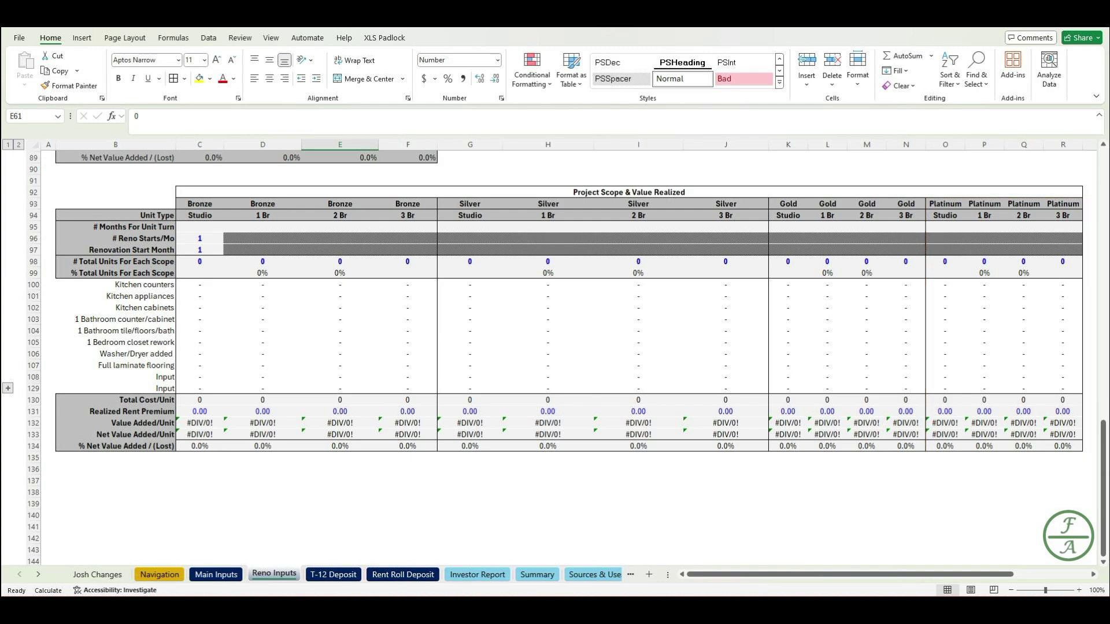
click(263, 227)
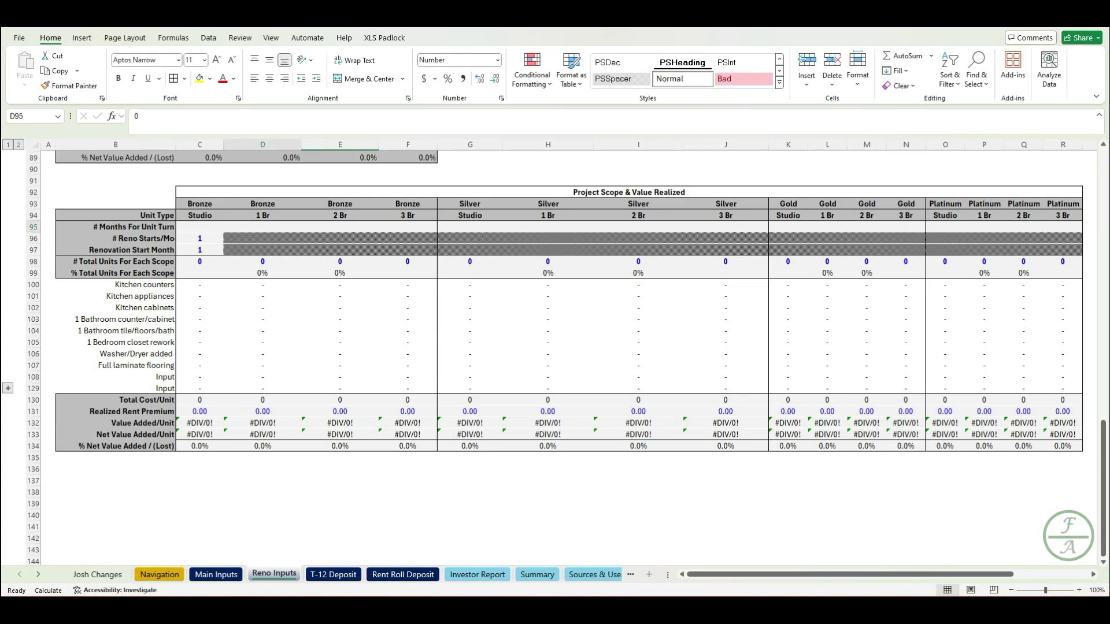
text(1)
key(Tab)
text(1)
key(Right)
key(Right)
key(Right)
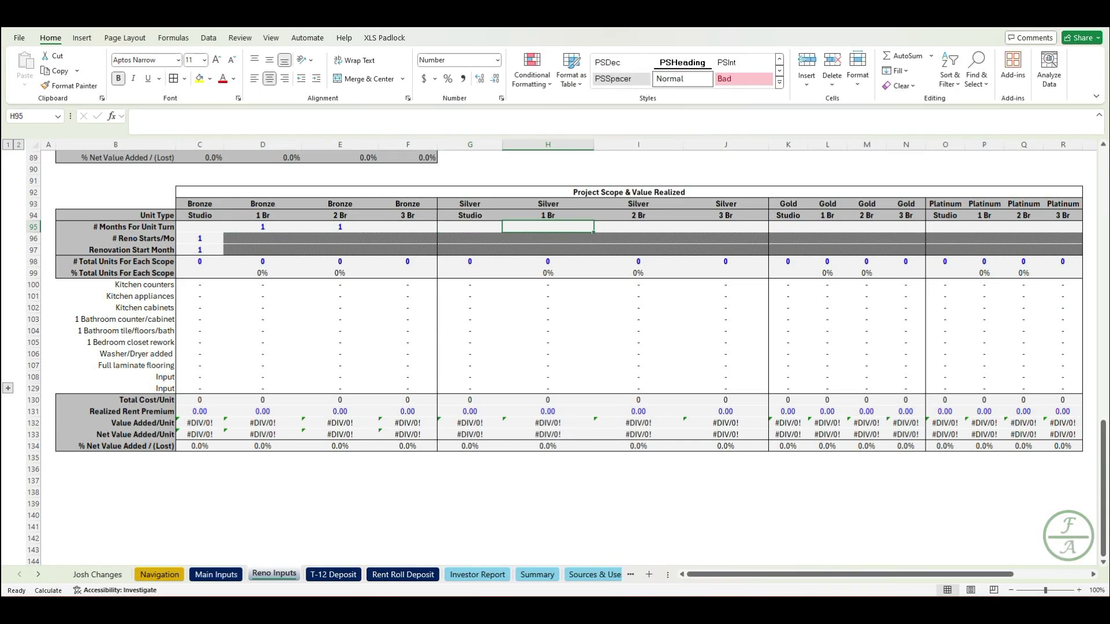
text(2)
key(Right)
text(2)
key(Right)
Step: Set the months for unit turn to 4 for Gold and 5 for Platinum, for both 1 Br and 2 Br units
key(Right)
key(Right)
text(4)
key(Right)
text(4)
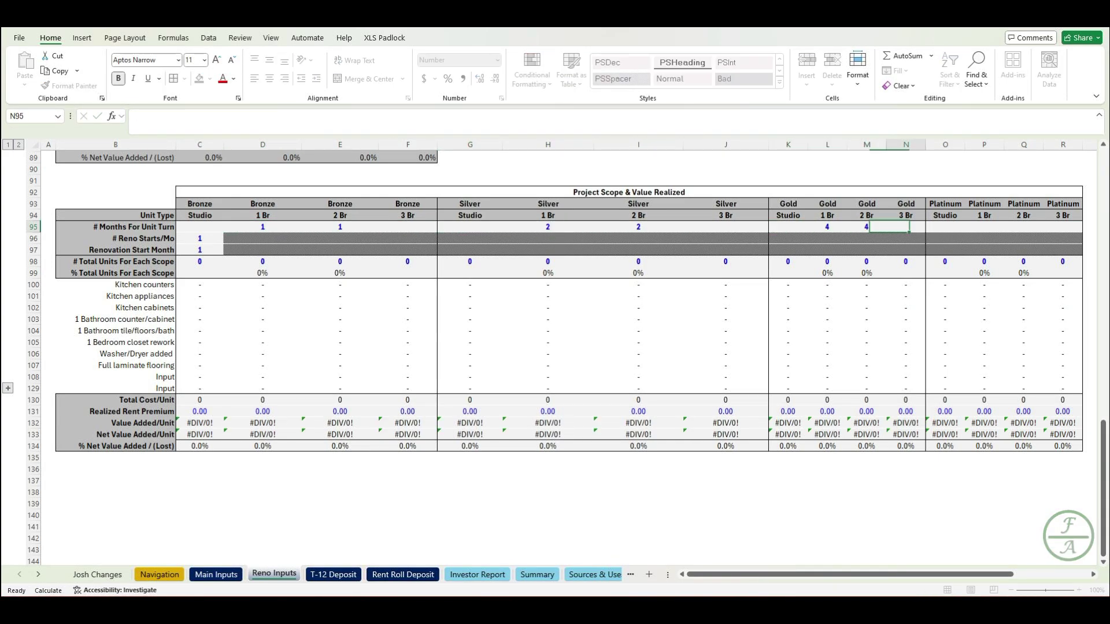
key(Right)
key(Right)
key(Right)
text(5)
key(Right)
text(5)
key(Return)
Step: Set the project scope to 5 renovation starts per month with a renovation start month of 3
key(ctrl+Left)
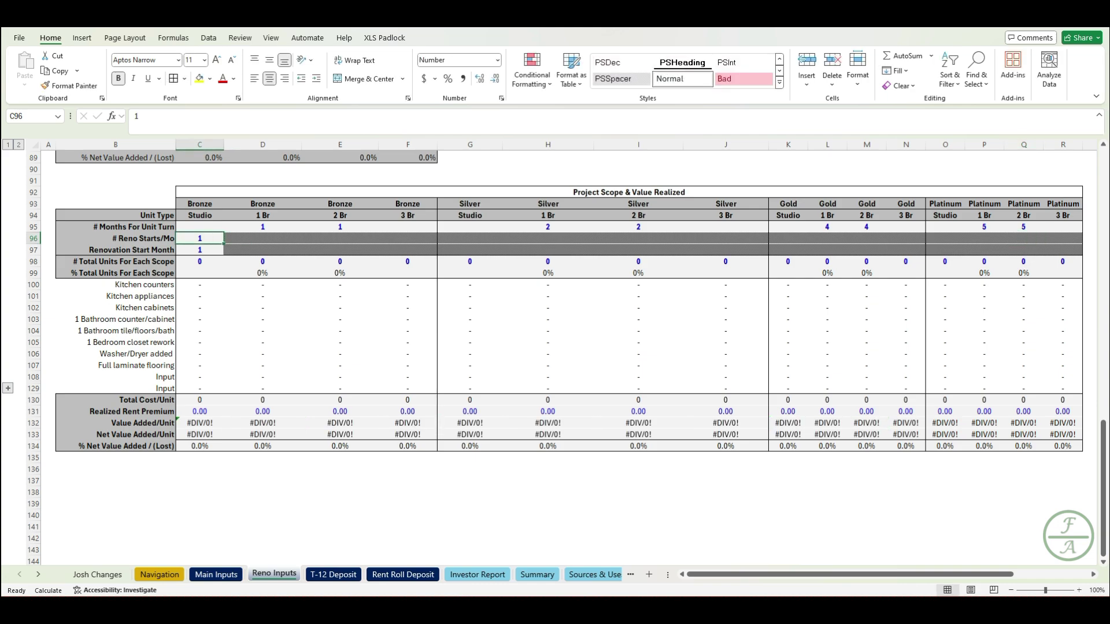
text(5)
key(Return)
text(3)
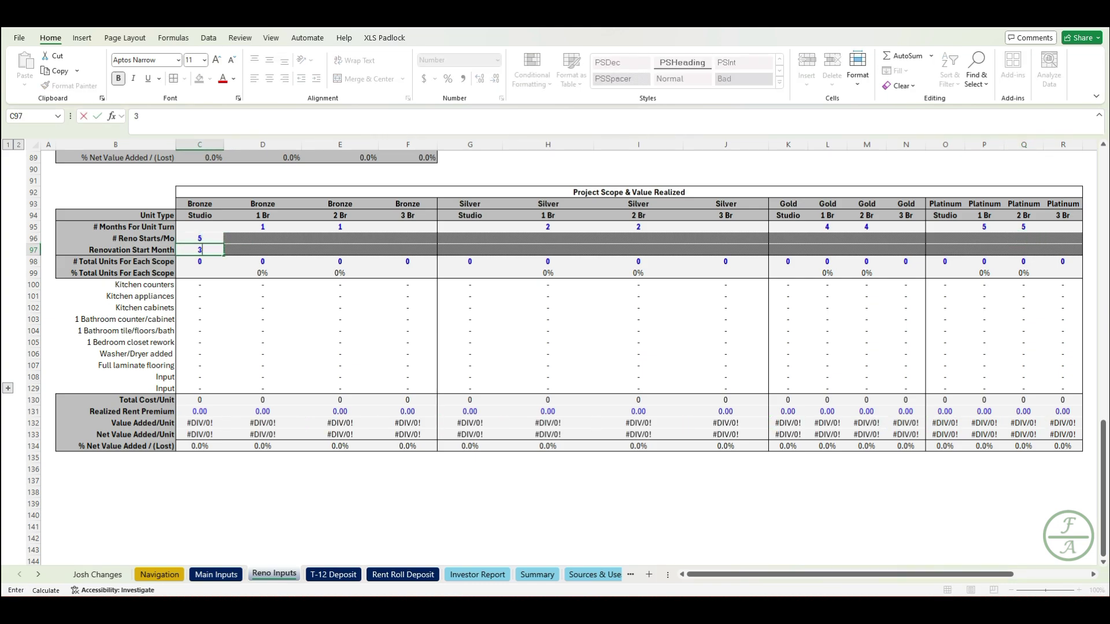
key(Return)
Step: Enter total units per scope of 15 and 10 for Bronze 1 Br and 2 Br, and 10 and 6 for Silver 1 Br and 2 Br
click(262, 261)
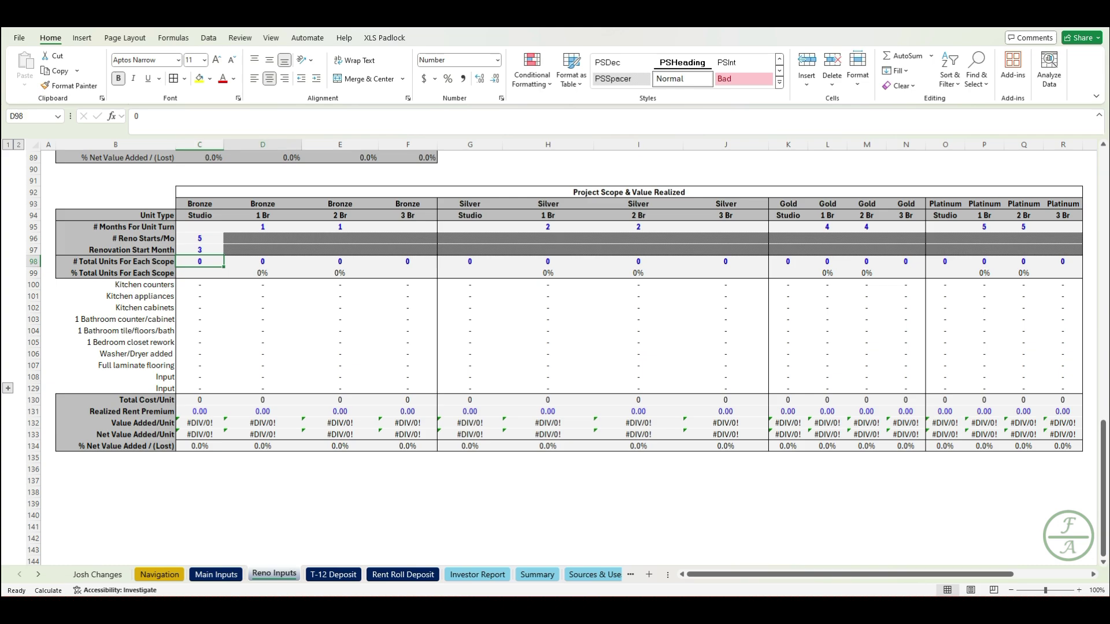
text(15)
key(Right)
text(10)
key(Right)
key(Right)
key(Right)
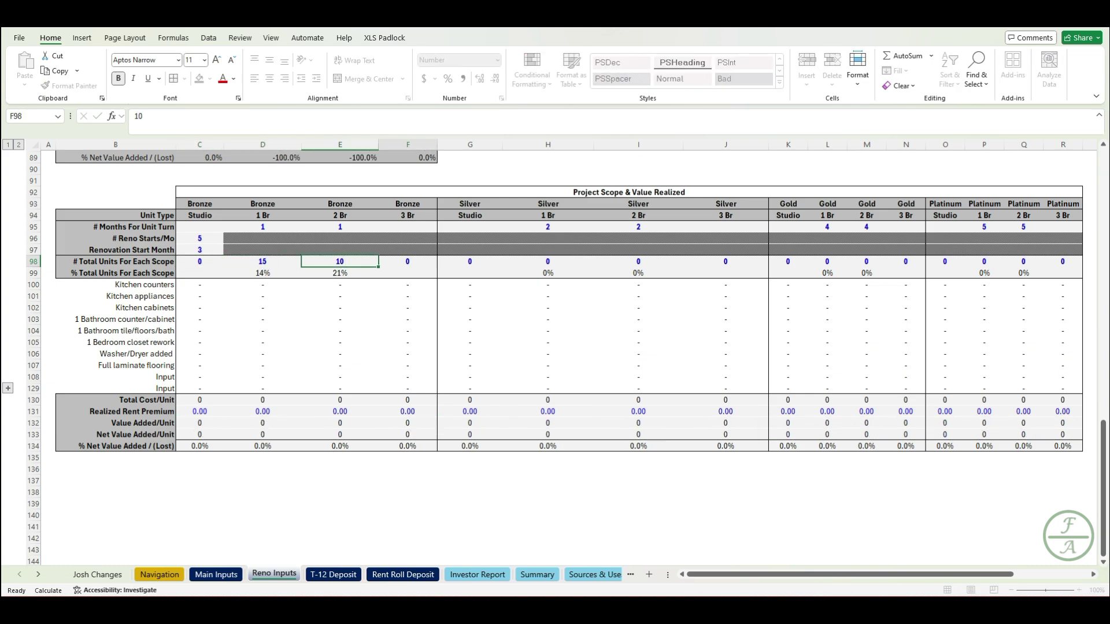
text(10)
key(Right)
text(6)
key(Right)
Step: Enter total units per scope of 5 and 3 for Gold 1 Br and 2 Br, and 3 each for Platinum 1 Br and 2 Br
key(Right)
key(Right)
text(5)
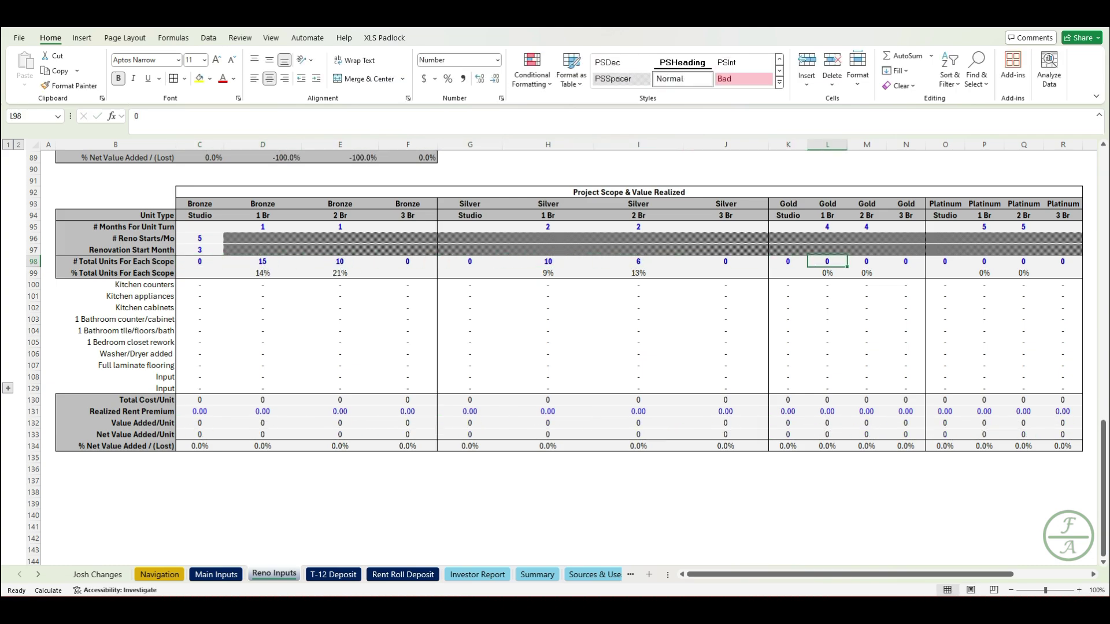
key(Right)
text(3)
key(Right)
key(Right)
key(Right)
text(3)
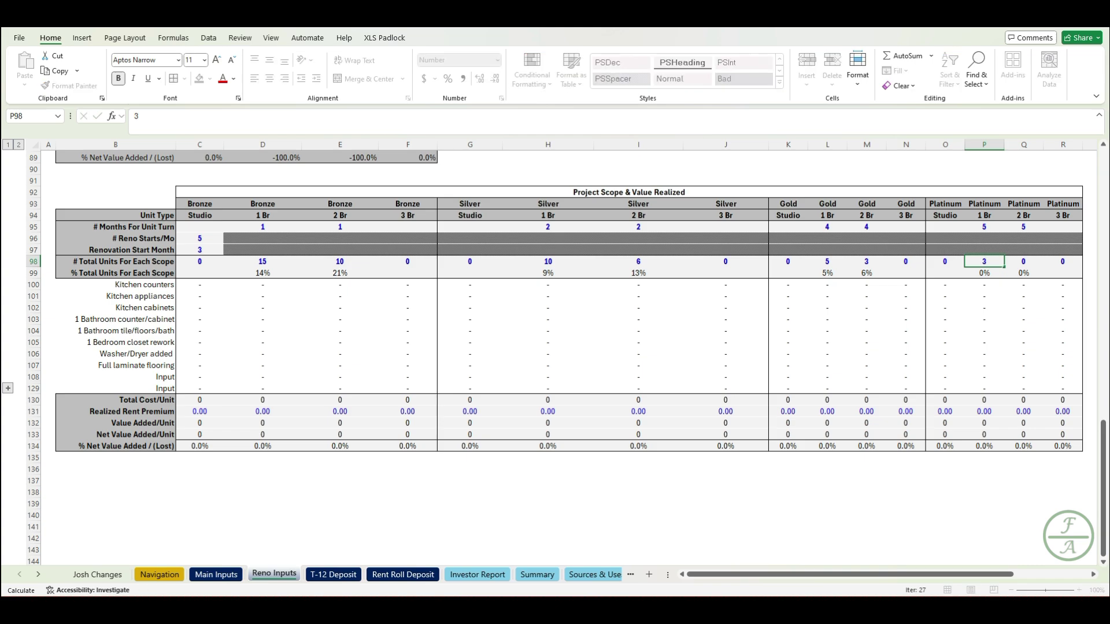
key(Right)
text(3)
Step: Set kitchen counters to Included for the Bronze Studio scope
click(199, 284)
key(alt+Down)
key(Up)
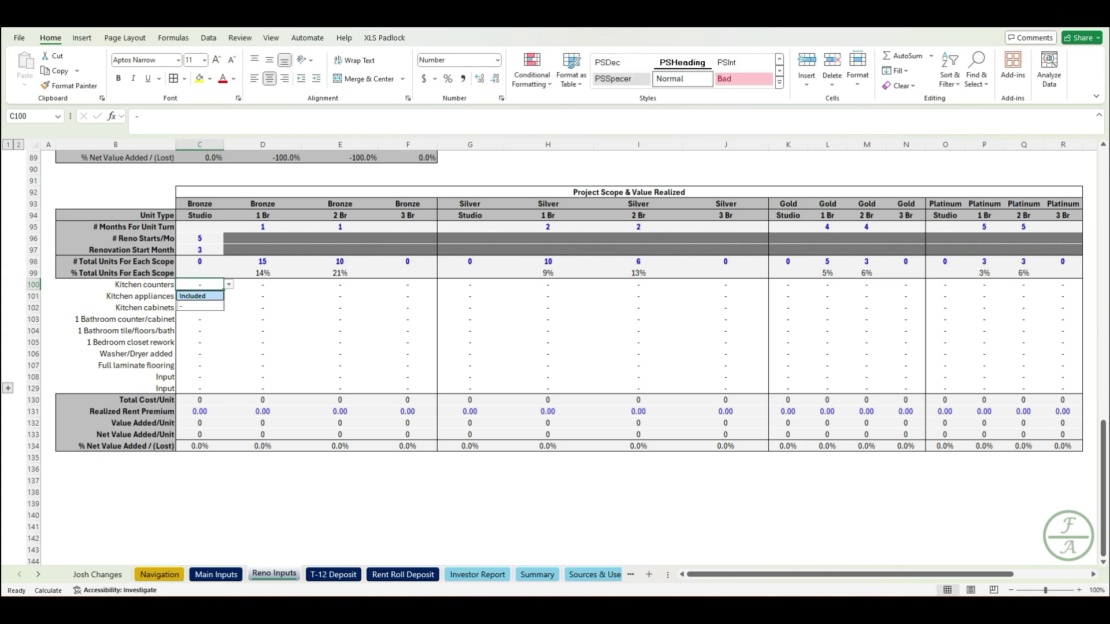
key(Return)
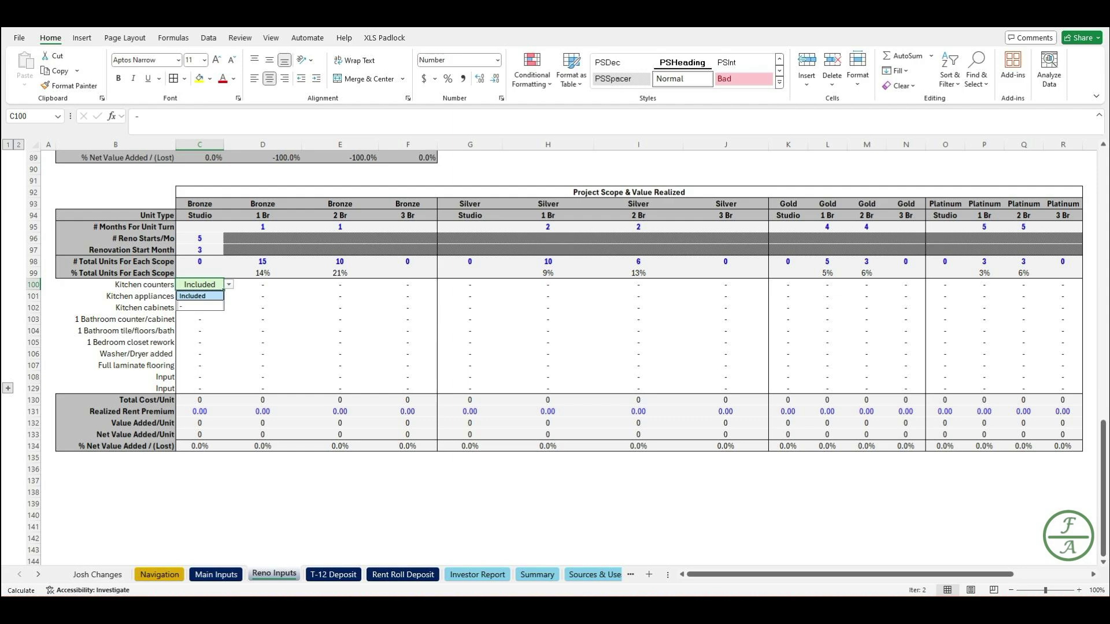
key(Return)
Step: Copy the Included setting to kitchen counters and kitchen appliances for all Bronze unit types
key(ctrl+c)
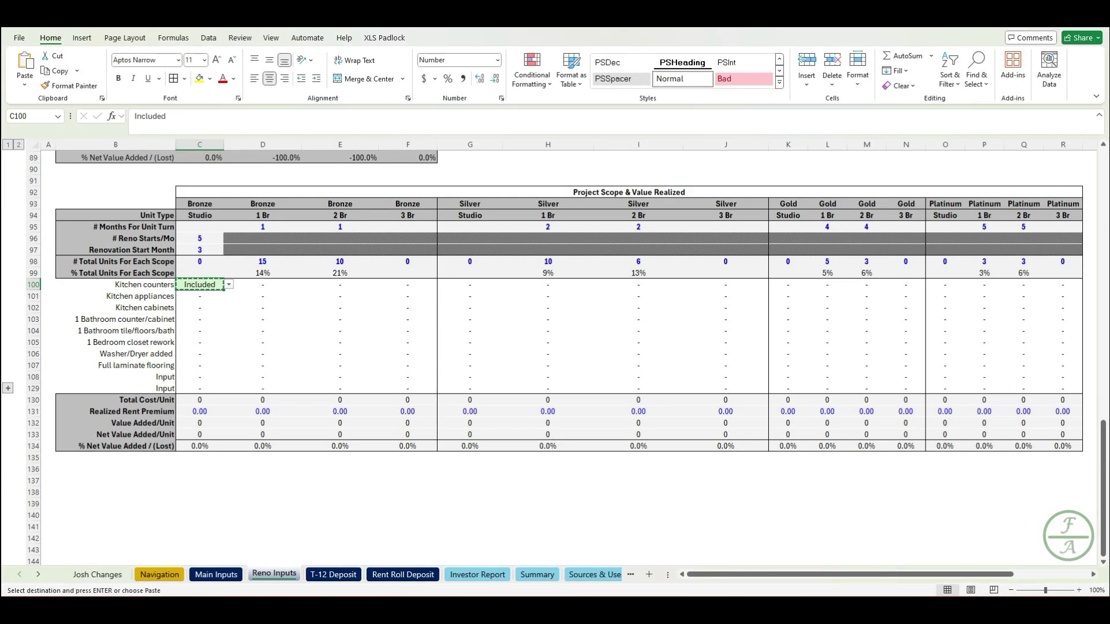
key(shift+Down)
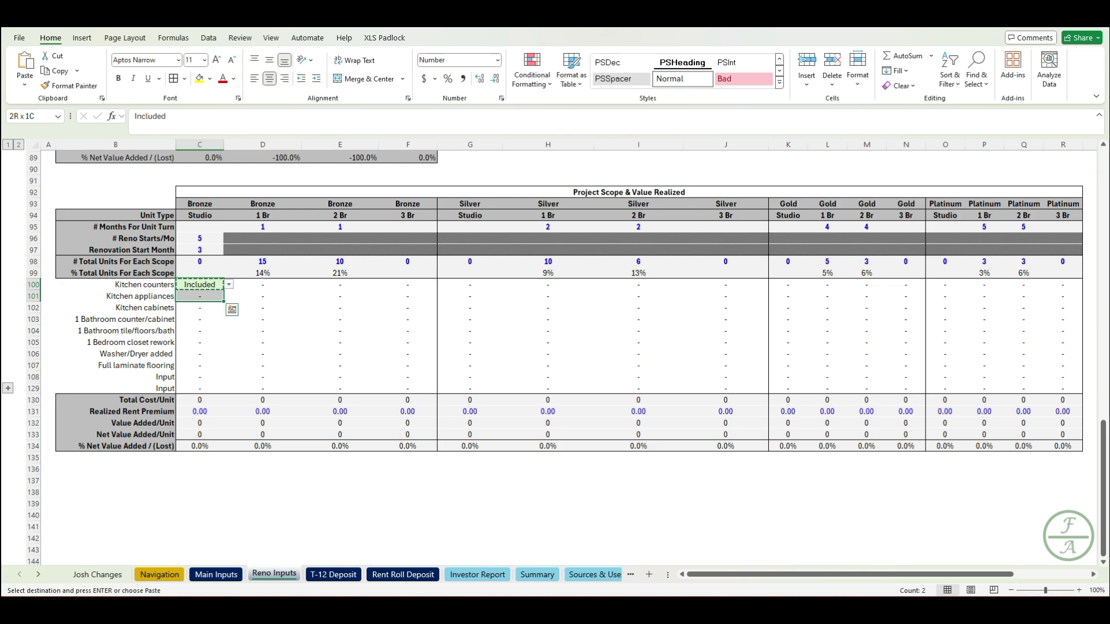
key(shift+Right)
key(shift+Right)
key(shift+Right)
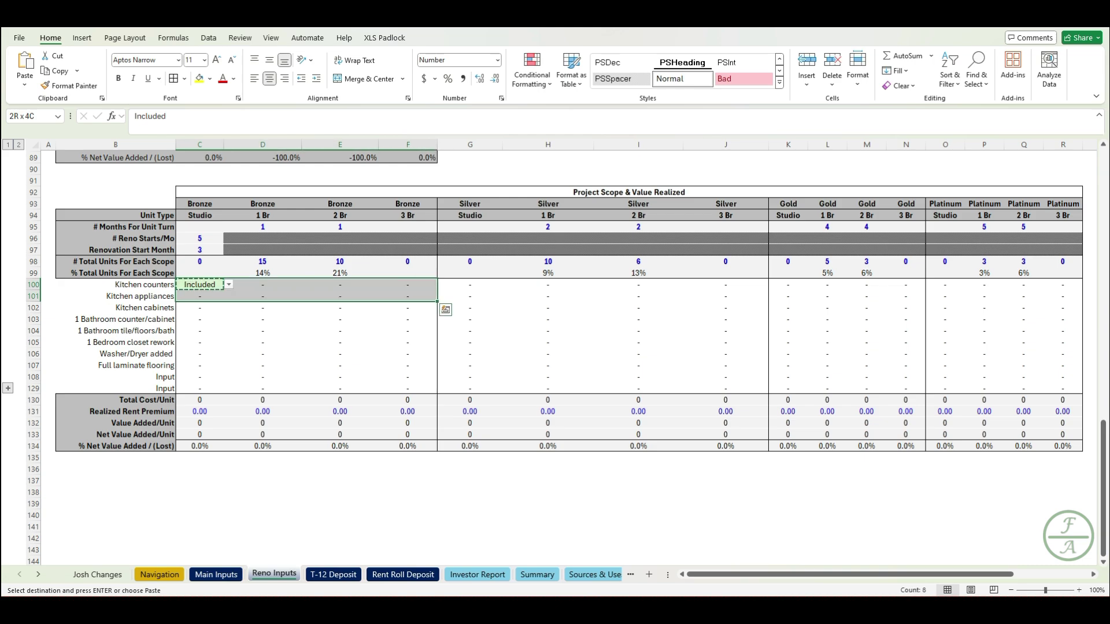
key(alt)
key(ctrl+v)
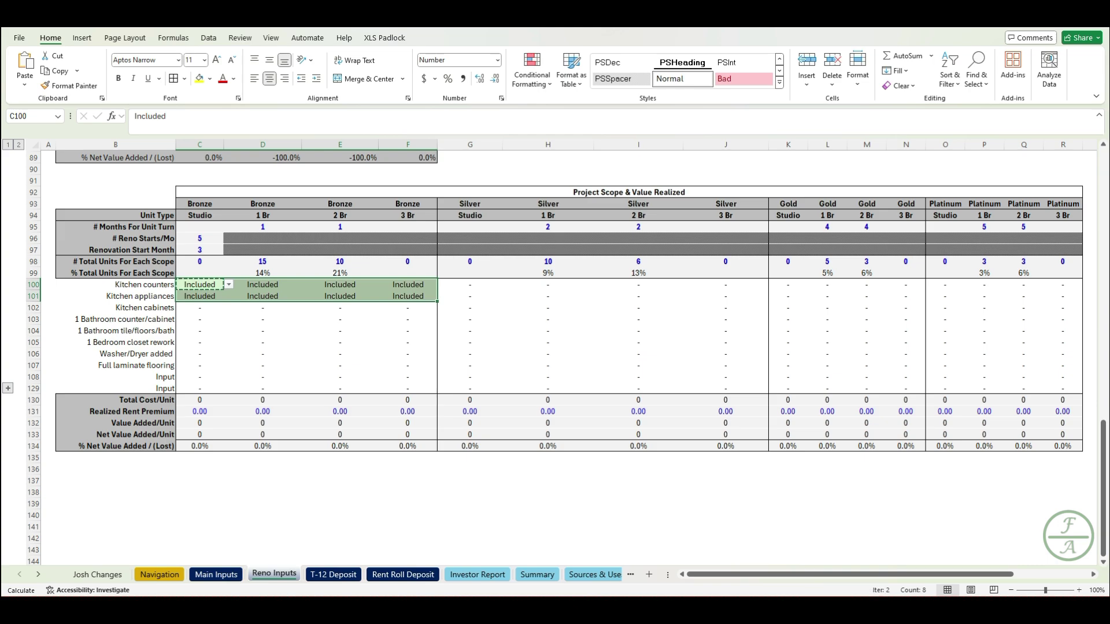
Step: Paste the Included setting into kitchen counters and kitchen appliances for all Silver unit types
click(263, 284)
click(340, 284)
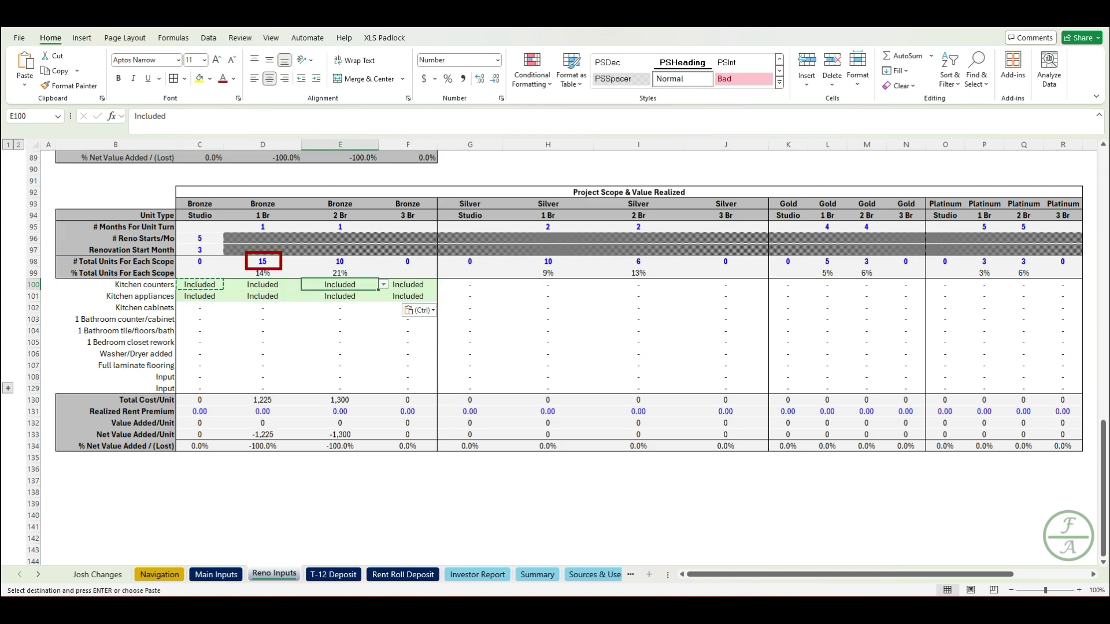
click(408, 284)
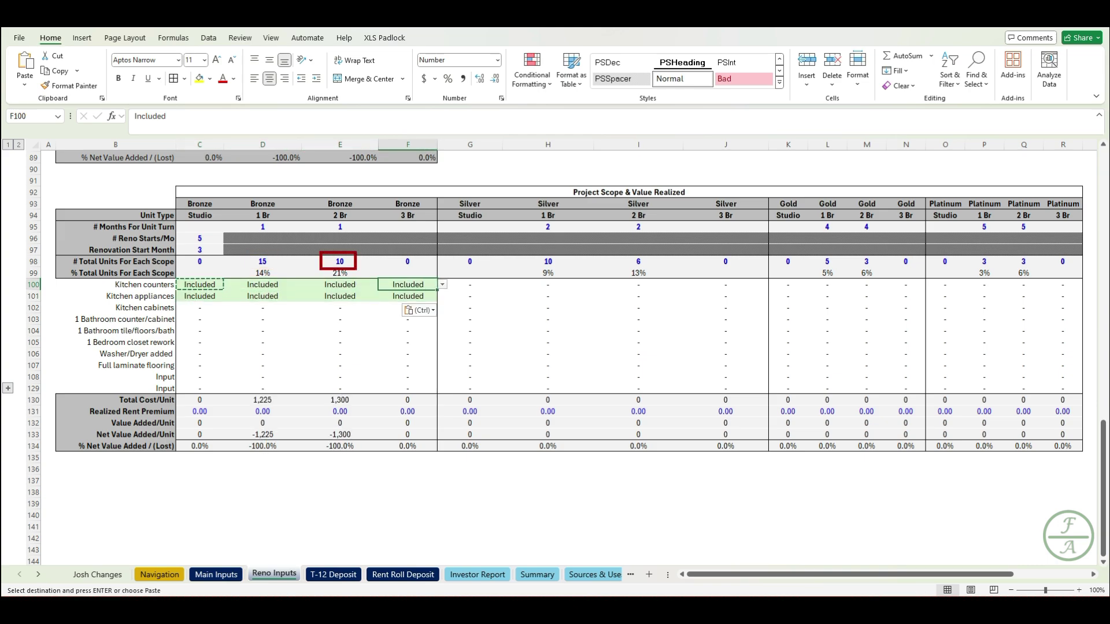
drag(469, 285, 739, 296)
key(alt+h)
key(v)
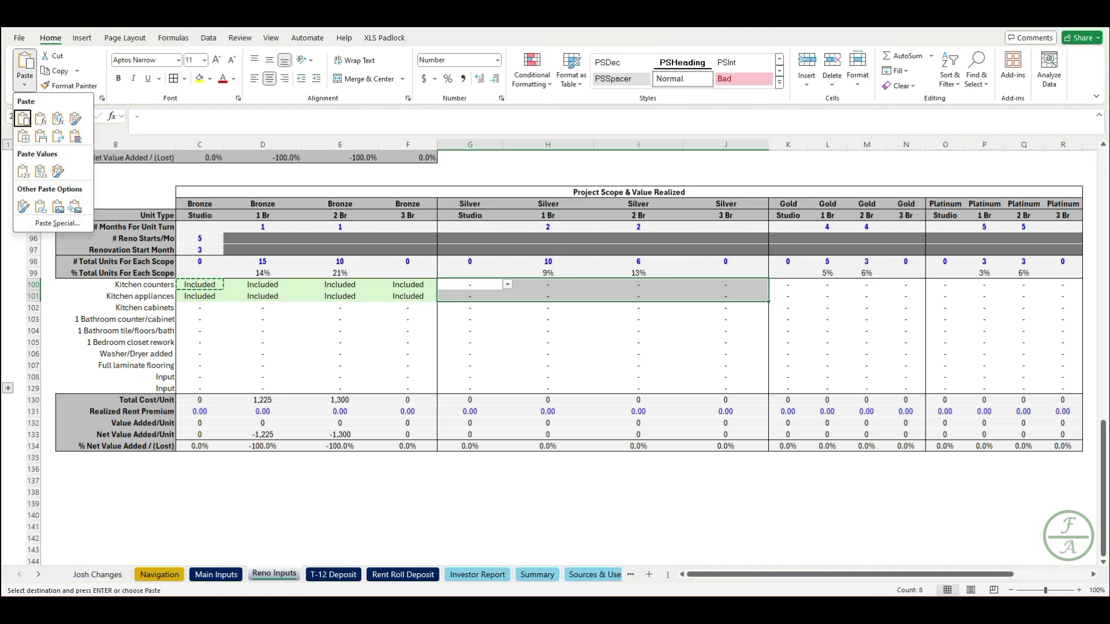
key(f)
Step: Paste the Included setting into 1 Bathroom counter/cabinet for all Silver unit types
click(470, 319)
key(shift+Right)
key(shift+Right)
key(shift+Right)
key(alt+h)
key(v)
key(f)
Step: Paste the Included setting into kitchen counters and kitchen appliances for all Gold unit types
key(Right)
key(Right)
key(Right)
key(Right)
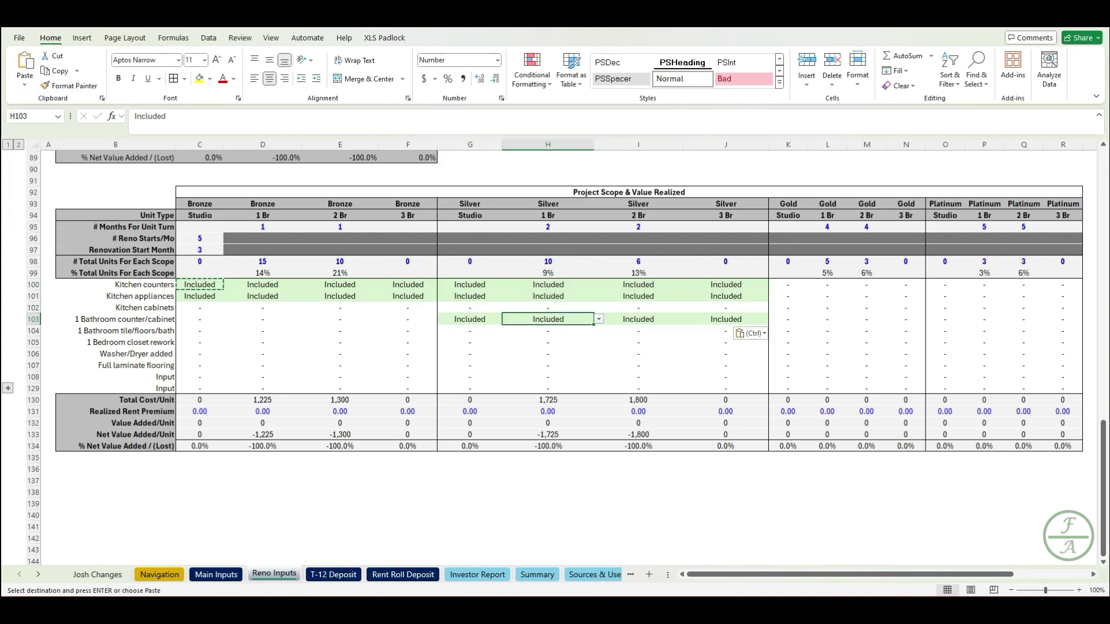
key(Up)
key(Up)
key(Up)
key(shift+Down)
key(shift+Right)
key(shift+Right)
key(shift+Right)
key(alt+h)
key(v)
key(f)
Step: Mark bathroom counter/cabinet, bathroom tile/floors/bath and bedroom closet rework as Included for all Gold unit types
key(Down)
key(Down)
key(Down)
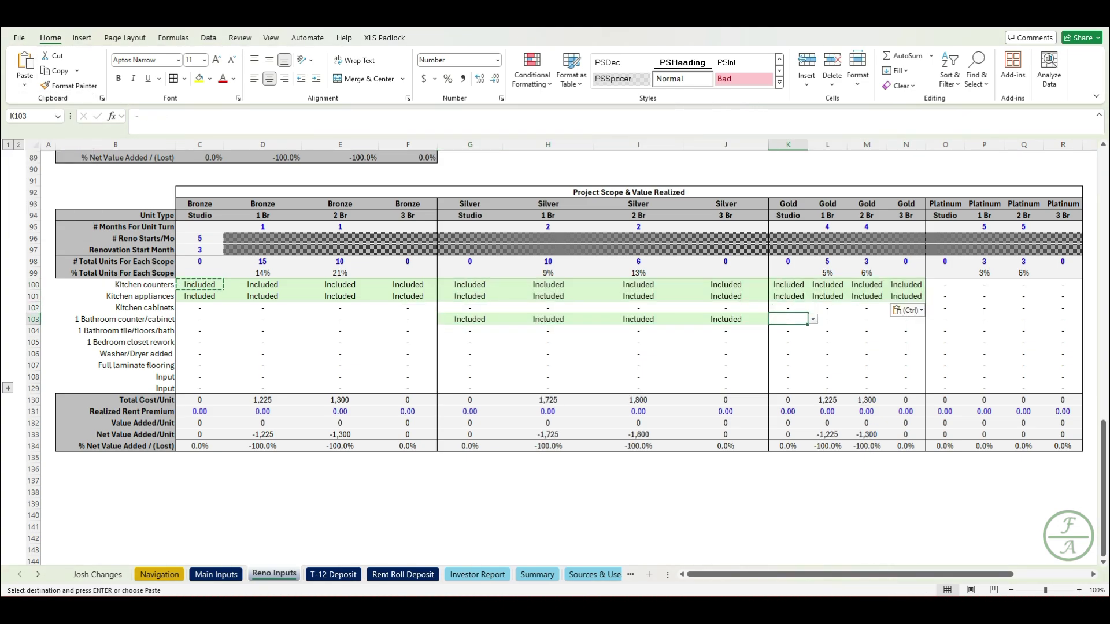
key(shift+Down)
key(shift+Down)
key(shift+Right)
key(shift+Right)
key(shift+Right)
key(alt+h)
key(v)
key(f)
Step: Mark all eight renovation items, from kitchen counters to full laminate flooring, as Included for every Platinum unit type
key(Right)
key(Up)
key(Up)
key(Up)
key(Right)
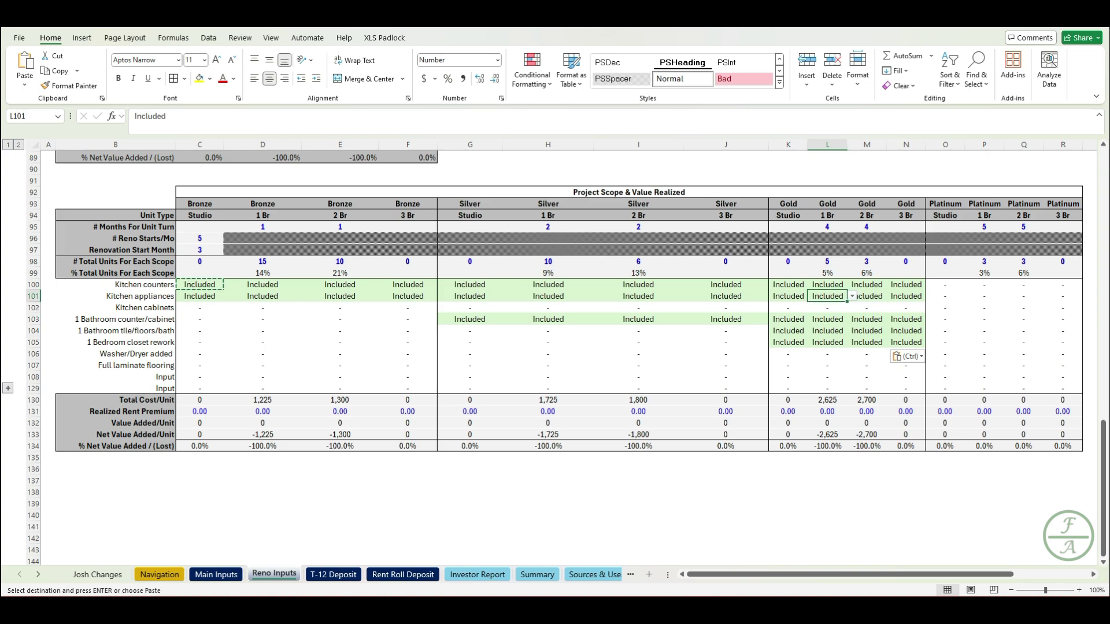
key(Right)
key(Right)
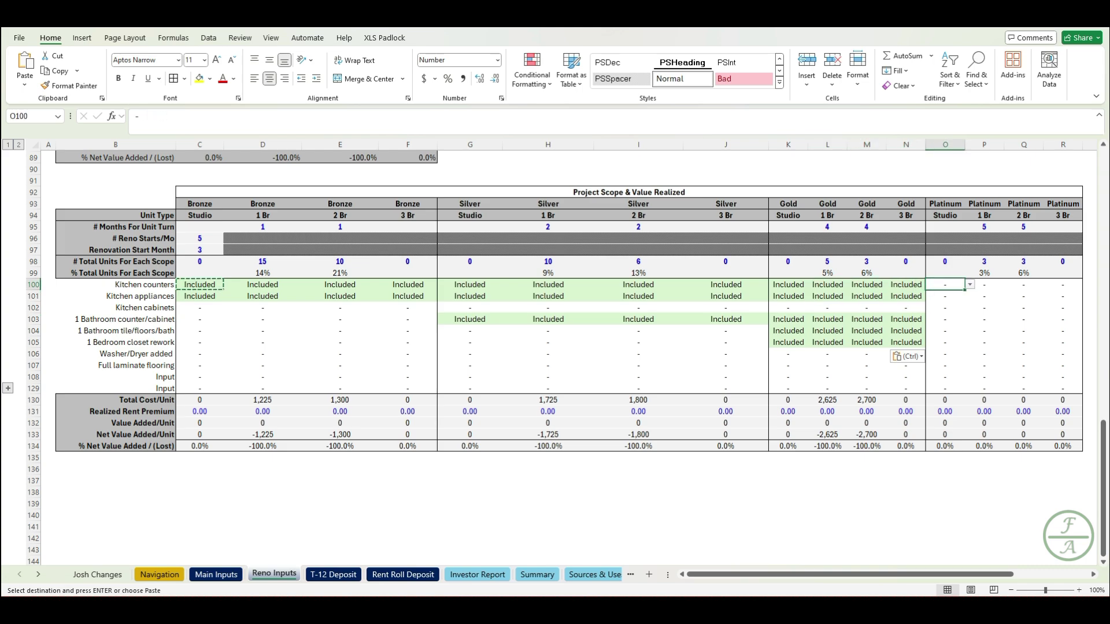
key(shift+Down)
key(shift+Down)
key(shift+Down)
key(shift+Down)
key(shift+Down)
key(shift+Down)
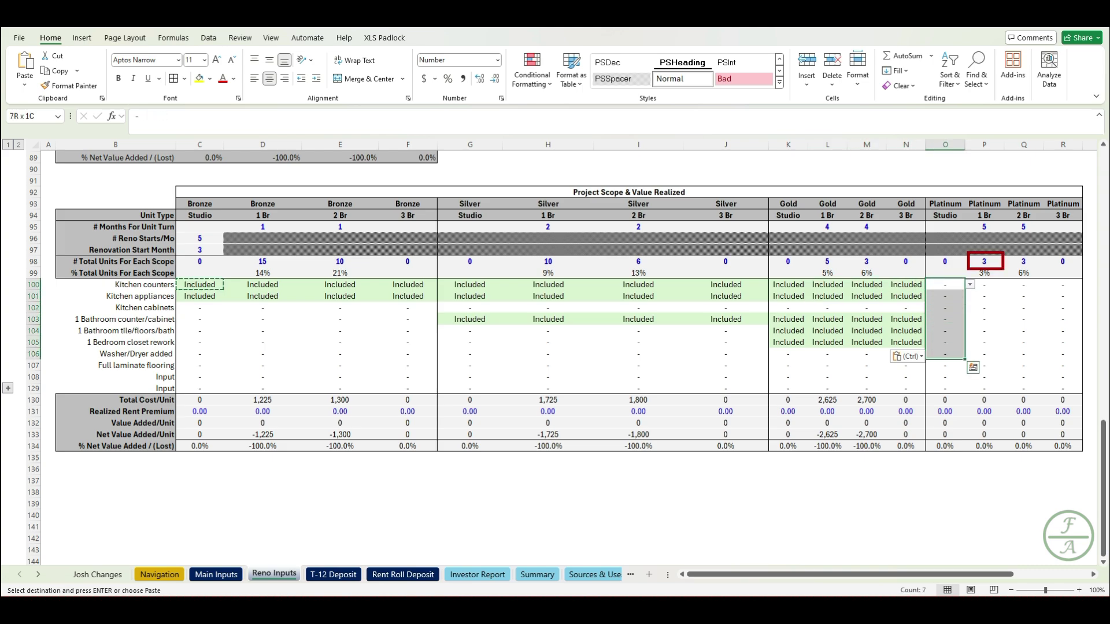
key(shift+Down)
key(shift+Right)
key(shift+Right)
key(shift+Right)
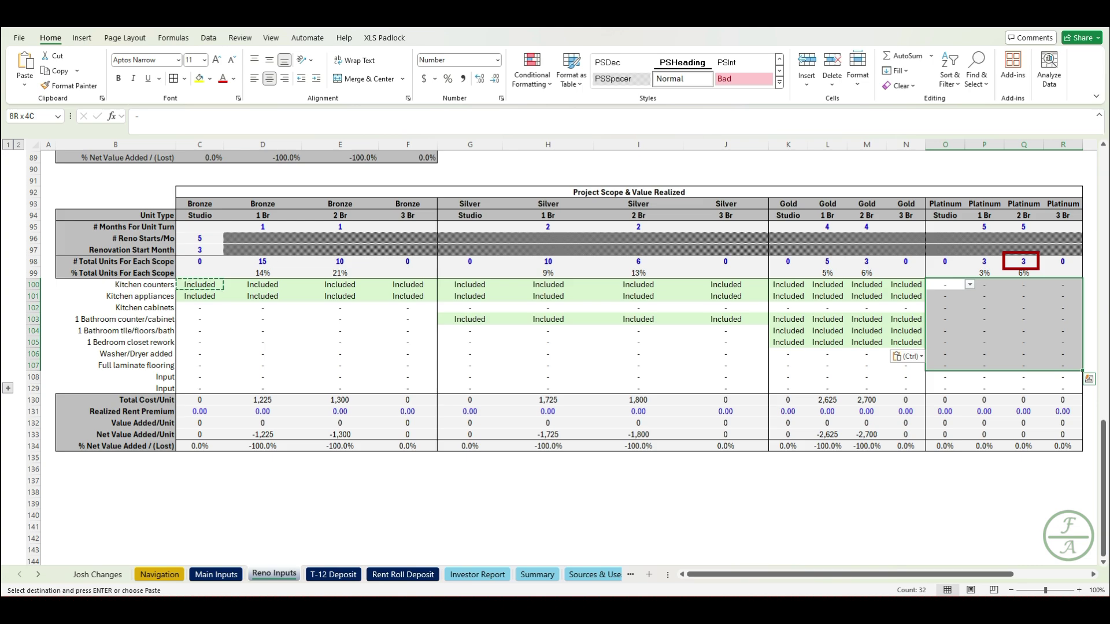
key(ctrl+v)
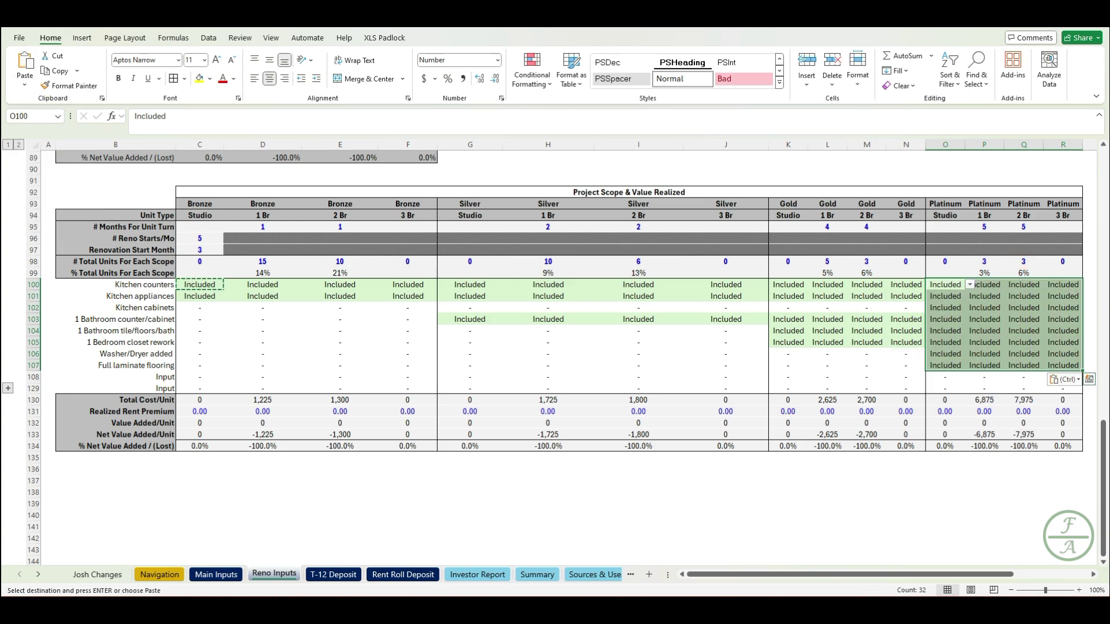
Step: Enter realized rent premiums of 80 for Bronze 1 Br and 95 for Bronze 2 Br
click(199, 411)
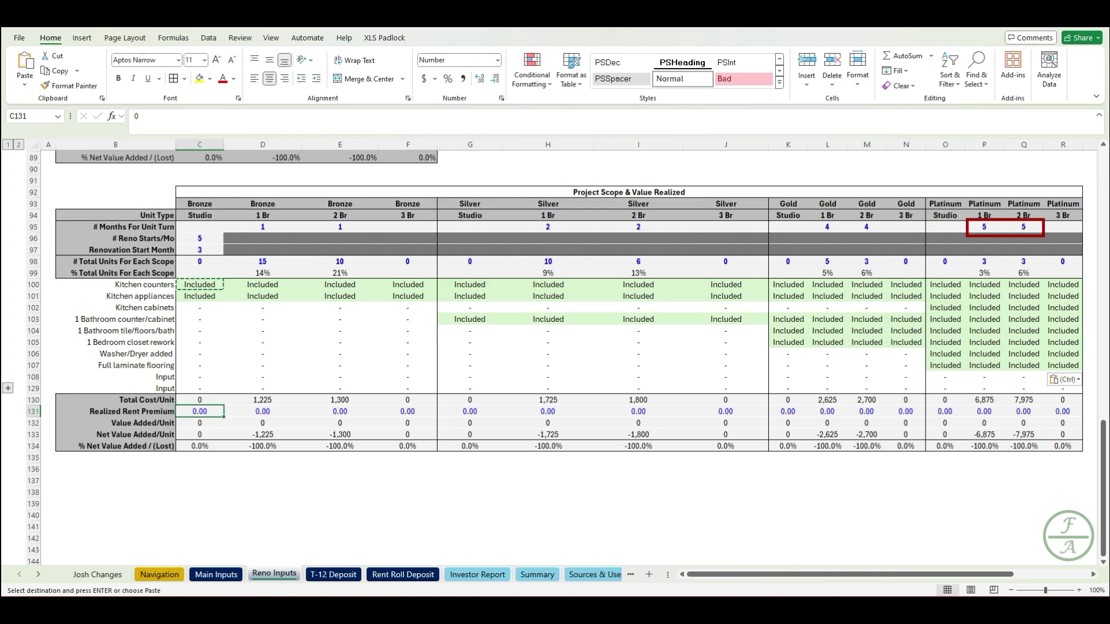
click(262, 412)
text(80)
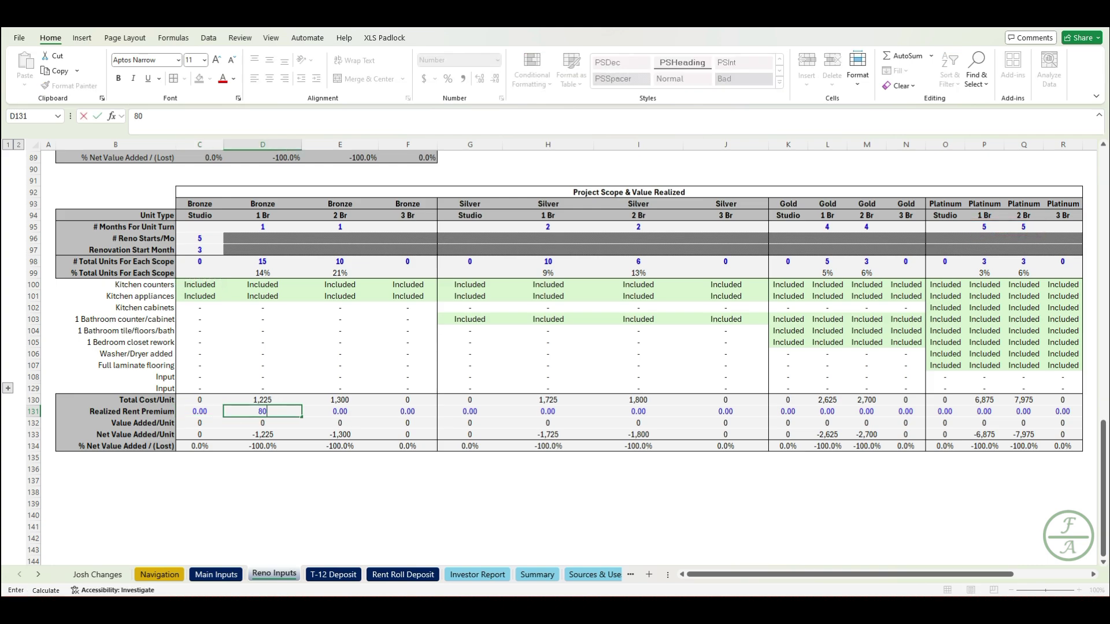
key(Right)
text(95)
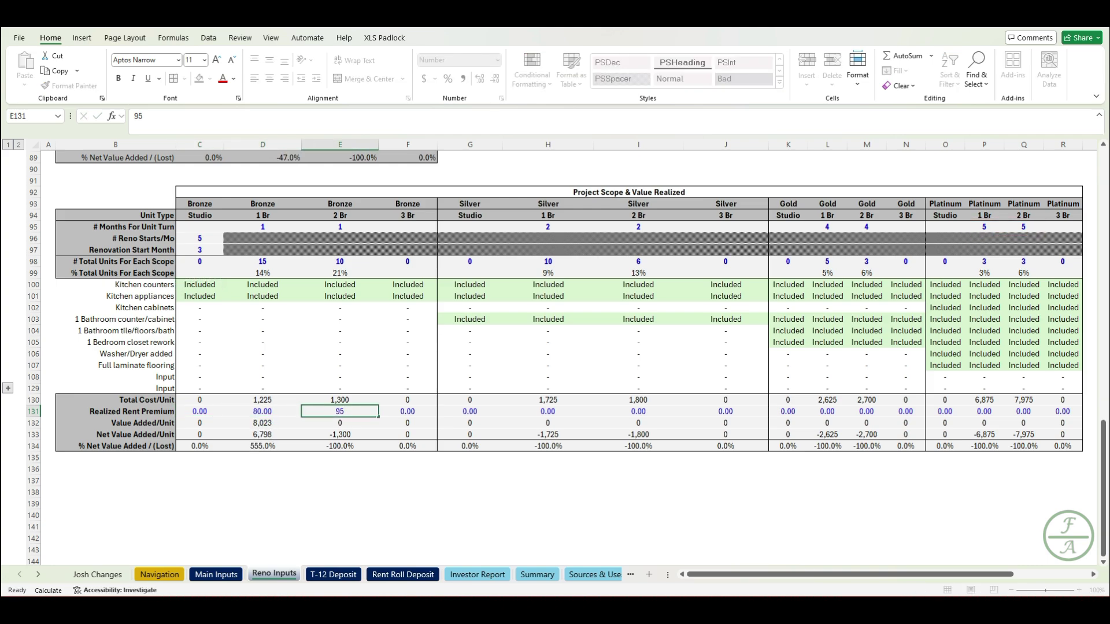
Step: Enter realized rent premiums of 105 for Silver 1 Br and 115 for Silver 2 Br
key(Right)
key(Right)
key(Right)
text(105)
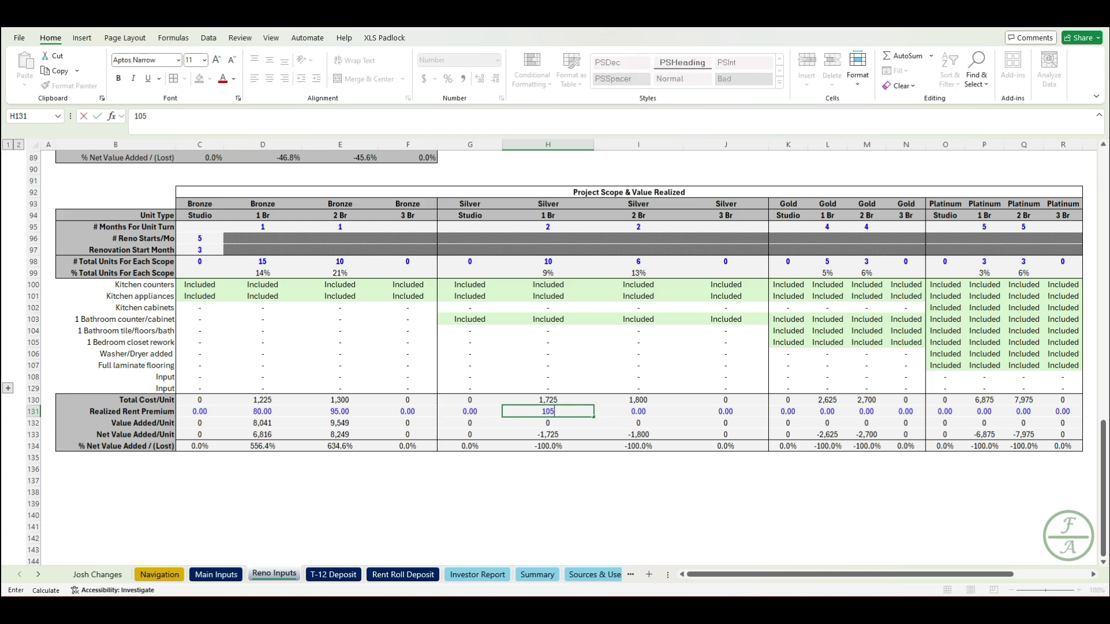
key(Right)
text(115)
Step: Enter realized rent premiums of 145 for Gold 1 Br and 150 for Gold 2 Br
key(Right)
key(Right)
key(Right)
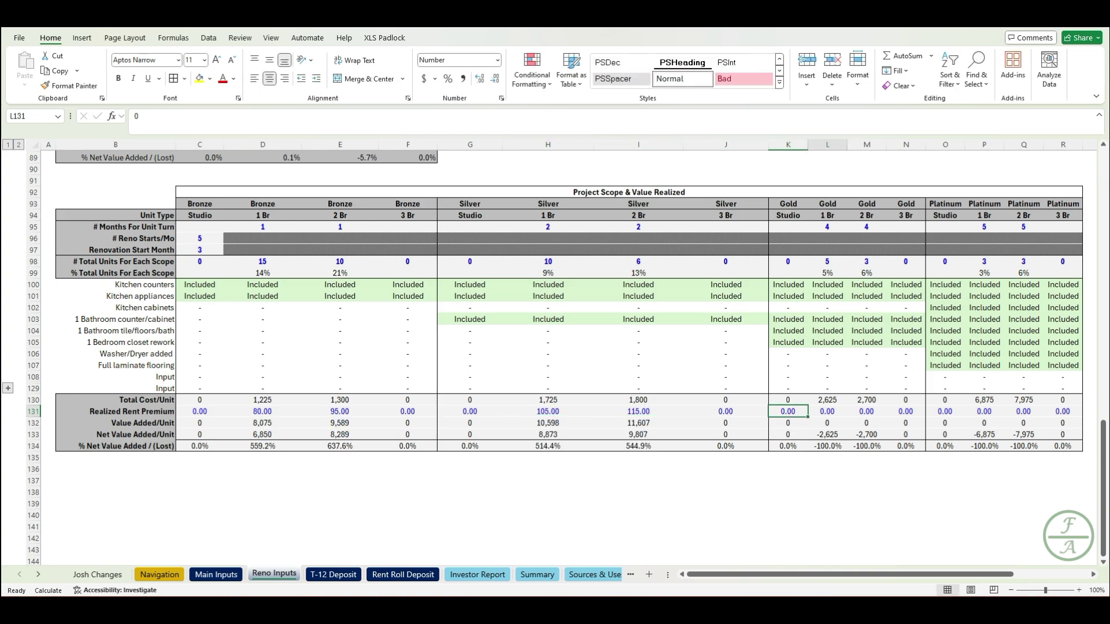
text(145)
key(Right)
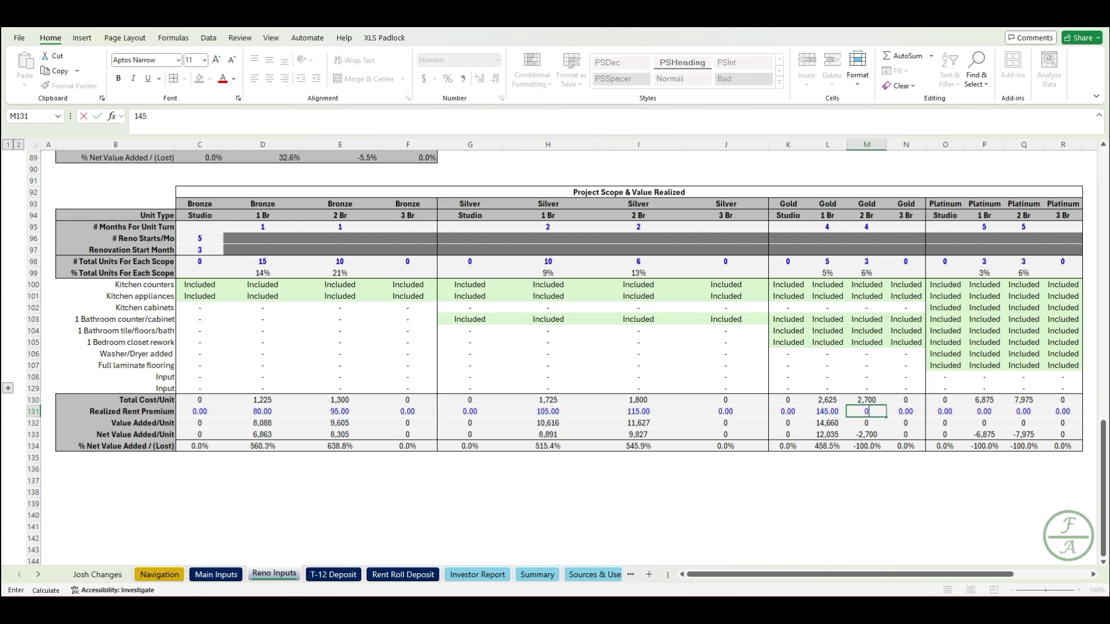
text(150)
Step: Enter realized rent premiums of 200 for Platinum 1 Br and 210 for Platinum 2 Br
key(Right)
key(Right)
key(Right)
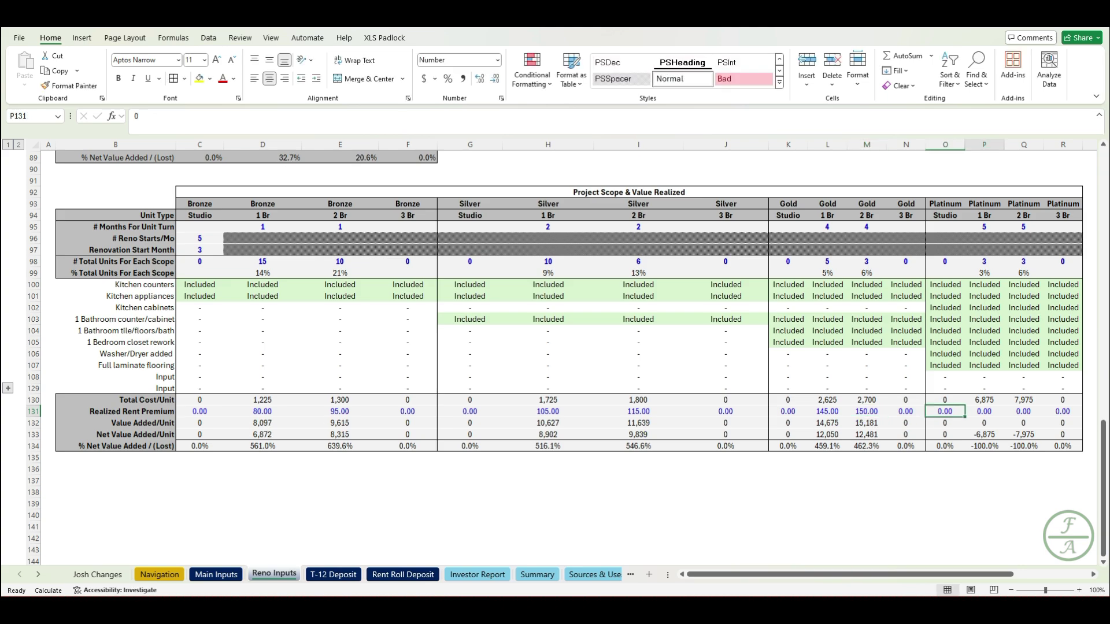
text(200)
key(Right)
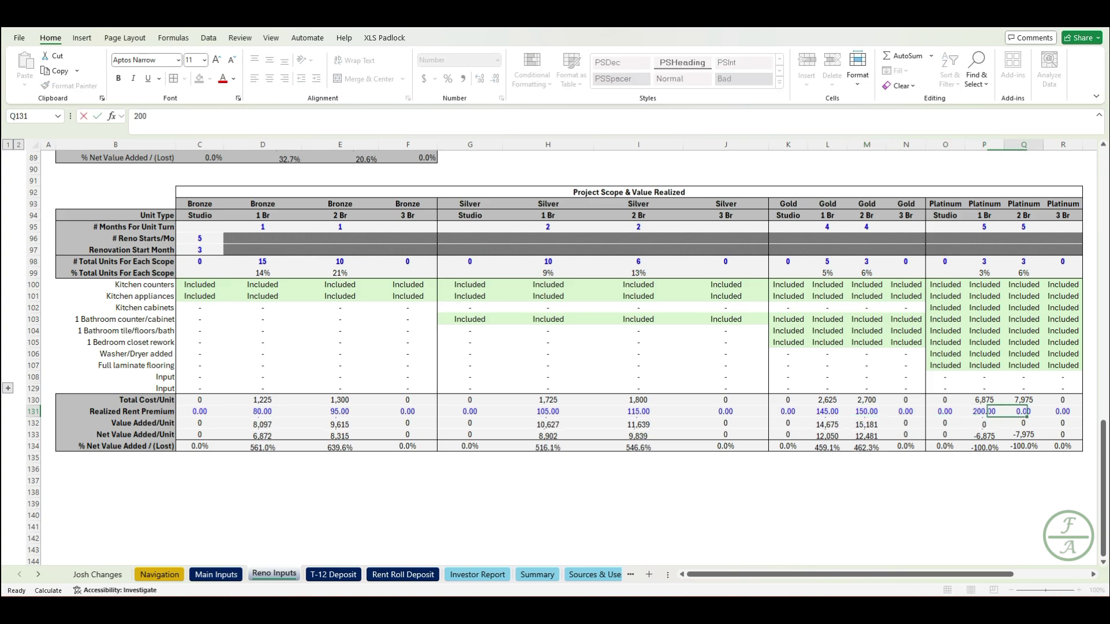
text(210)
key(ctrl+Return)
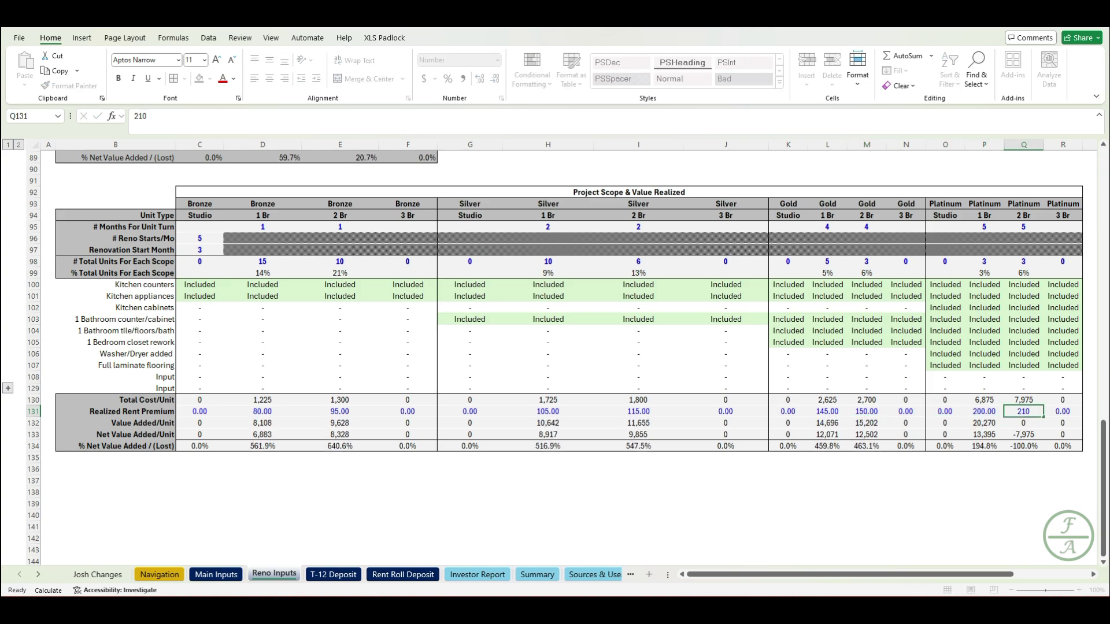
click(115, 469)
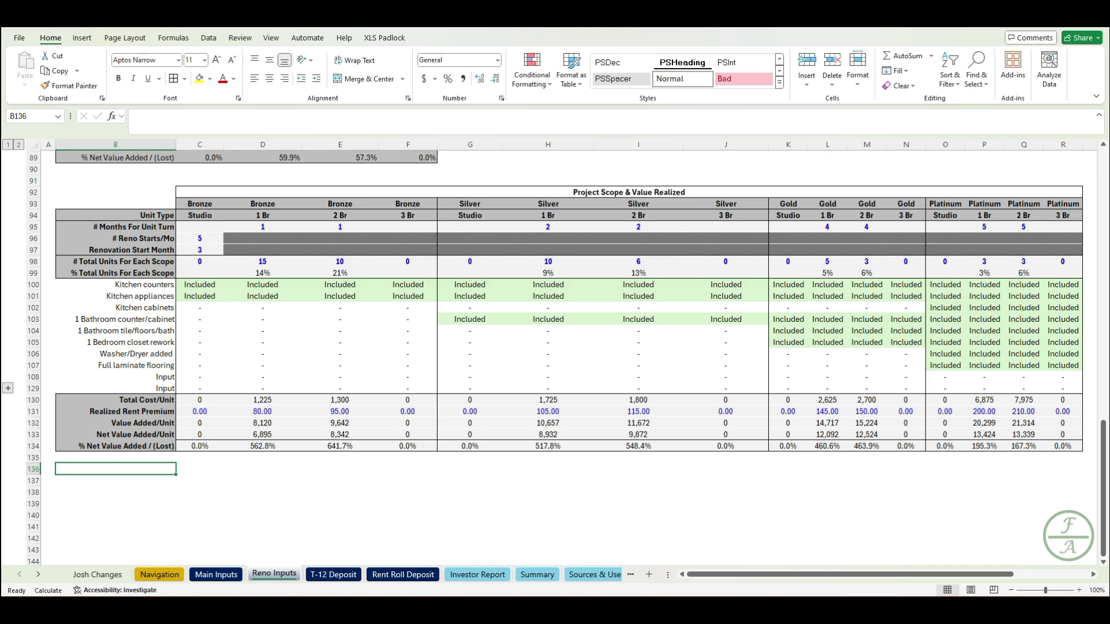
Step: Review the floor plan budget, the unit mix details and the unit count budget on the Reno Inputs sheet
scroll(175, 376, up, 14)
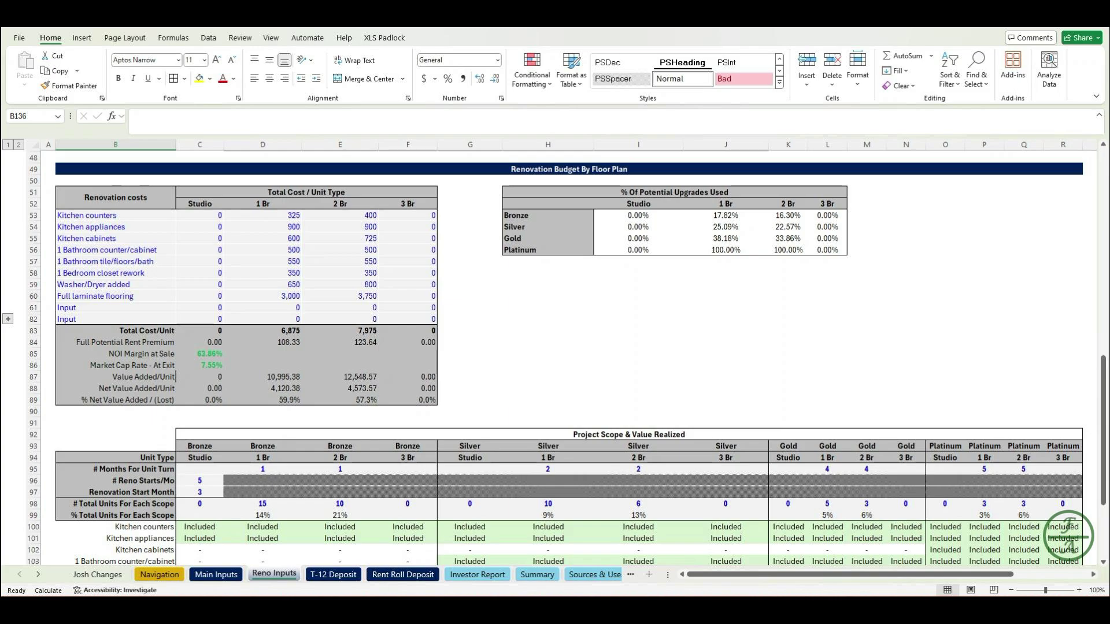
scroll(570, 357, up, 15)
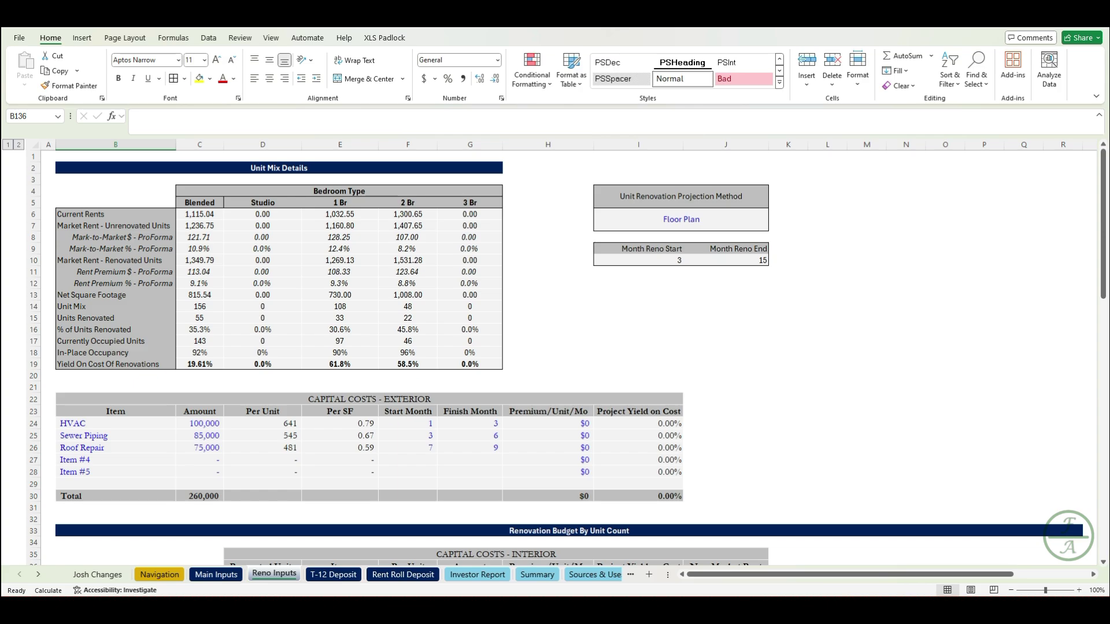
scroll(566, 355, down, 15)
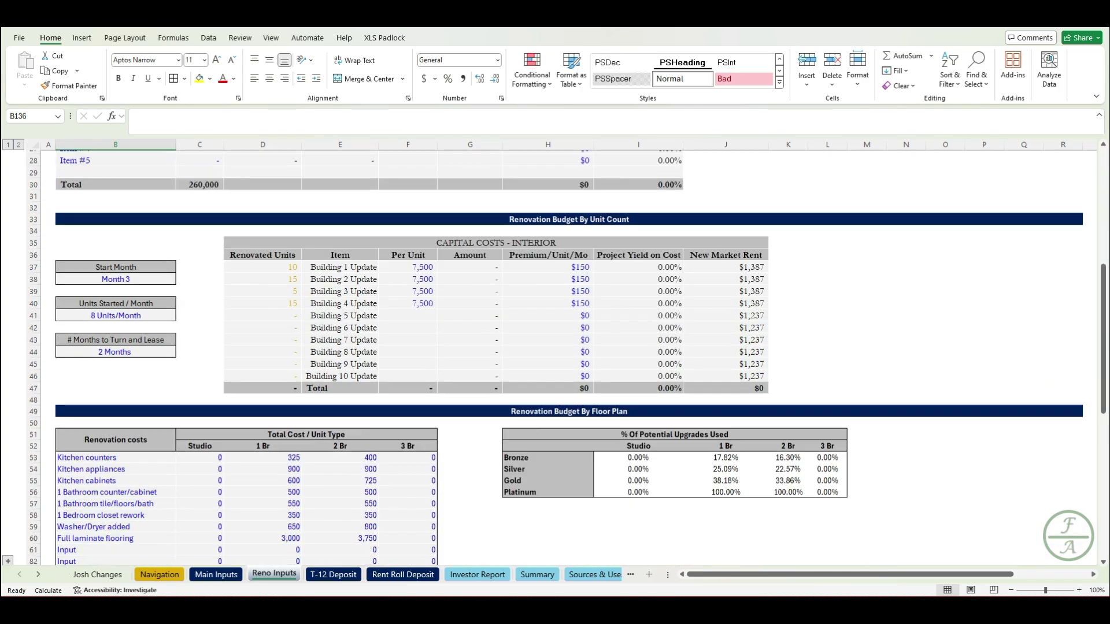
scroll(566, 355, down, 4)
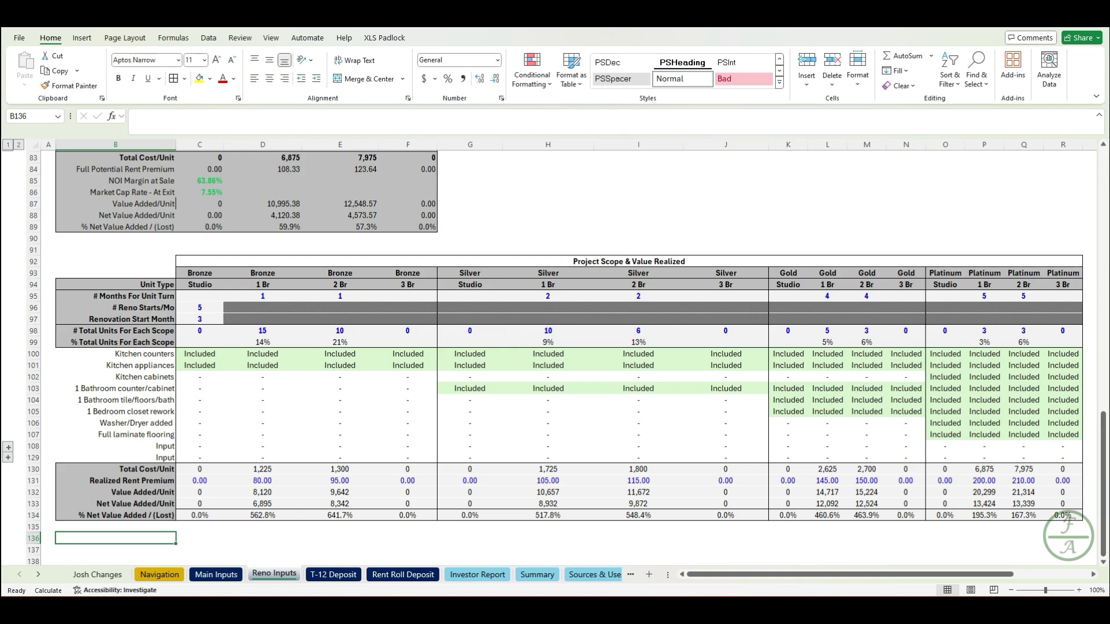
Step: Expand the grouped spare Input rows in the project scope and renovation cost tables, and collapse the cost table's rows again
click(8, 457)
scroll(566, 355, down, 5)
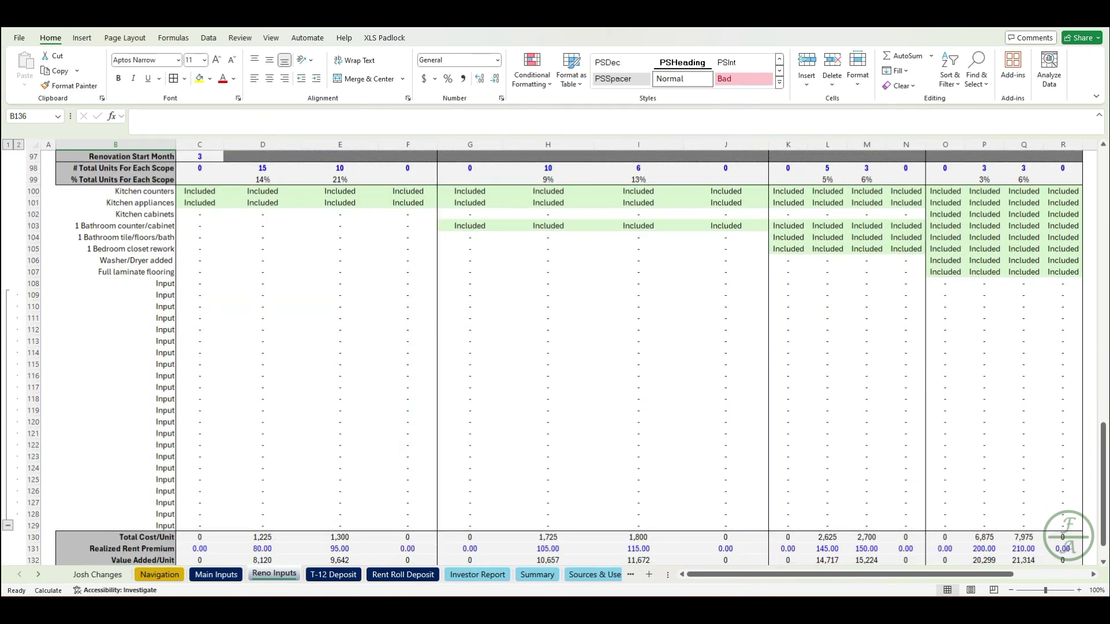
scroll(566, 356, up, 10)
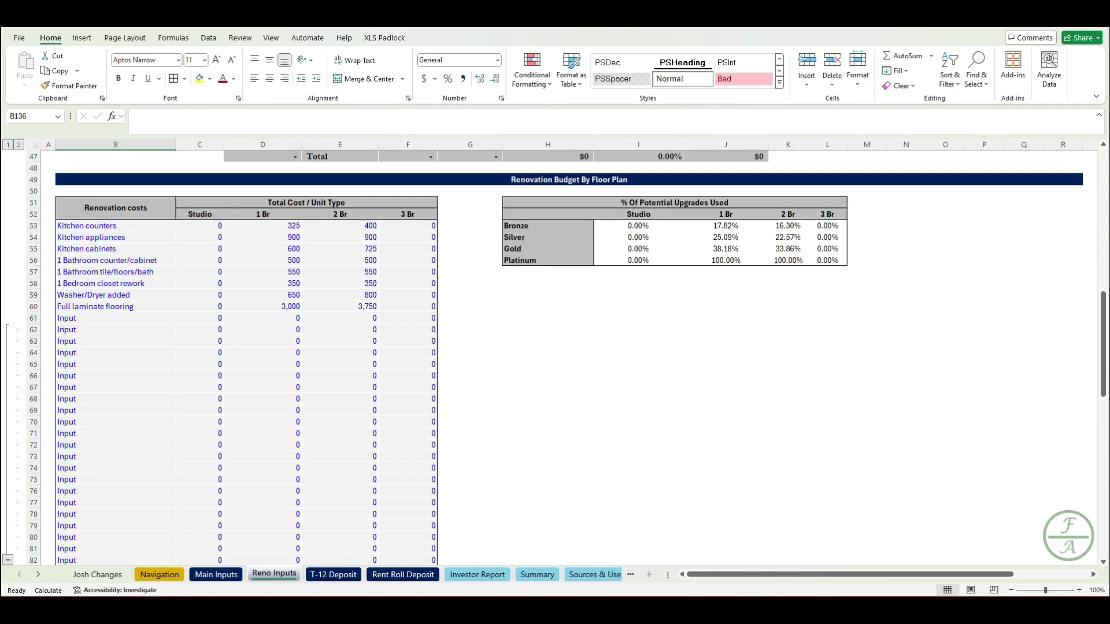
scroll(566, 356, down, 13)
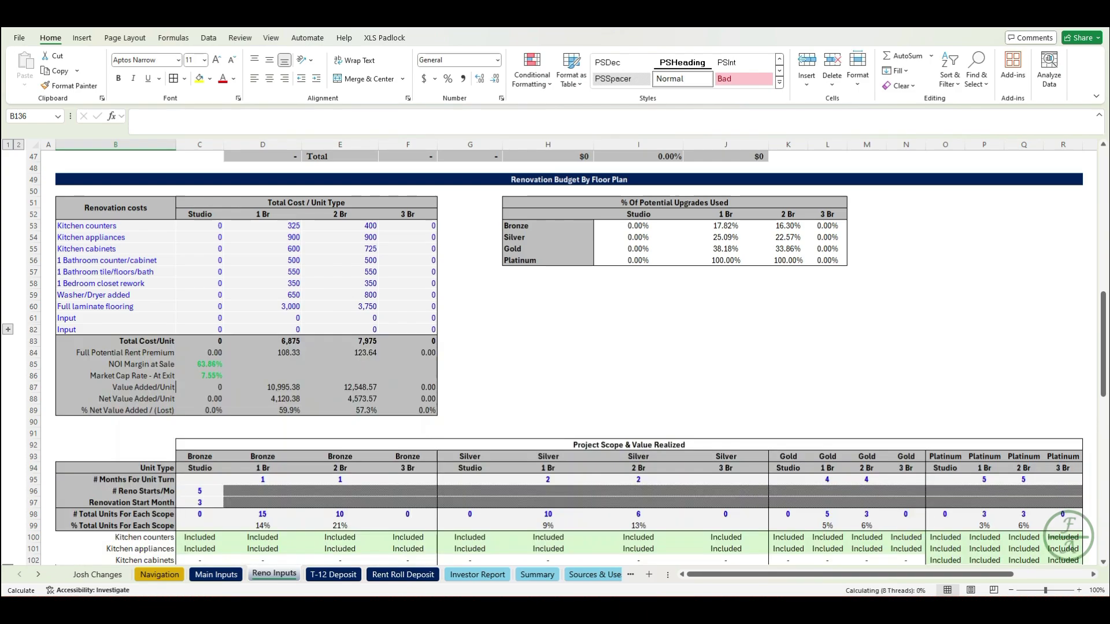
Step: Collapse the grouped spare Input rows in the Project Scope & Value Realized table
scroll(567, 356, down, 4)
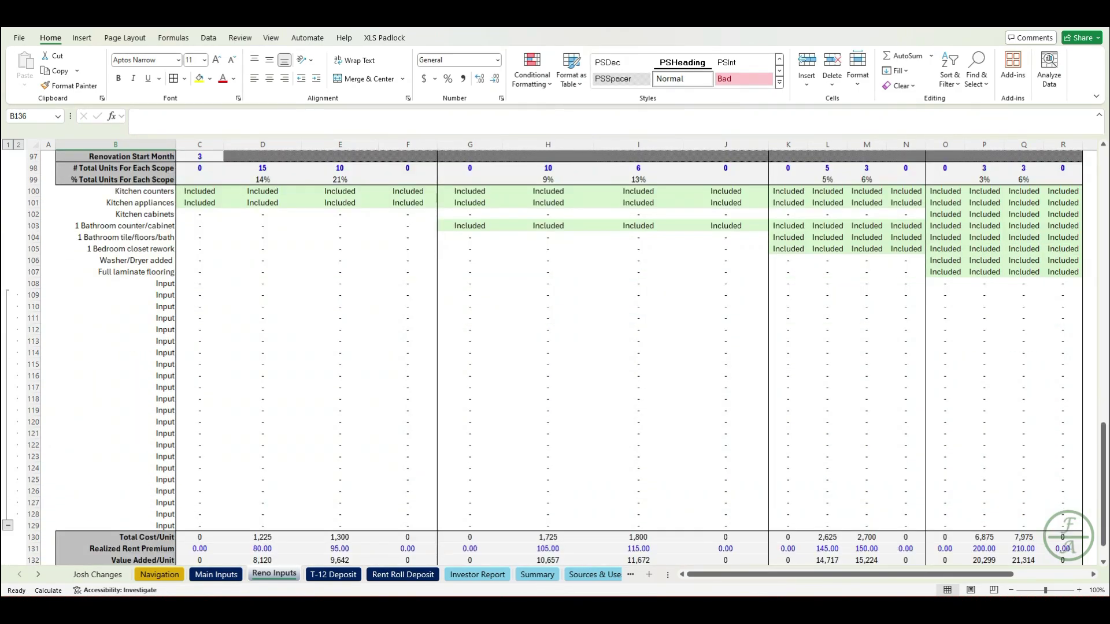
click(8, 525)
Step: Switch the Unit Renovation Projection Method above the exterior capital costs to Unit Count
scroll(566, 355, up, 4)
scroll(567, 355, up, 8)
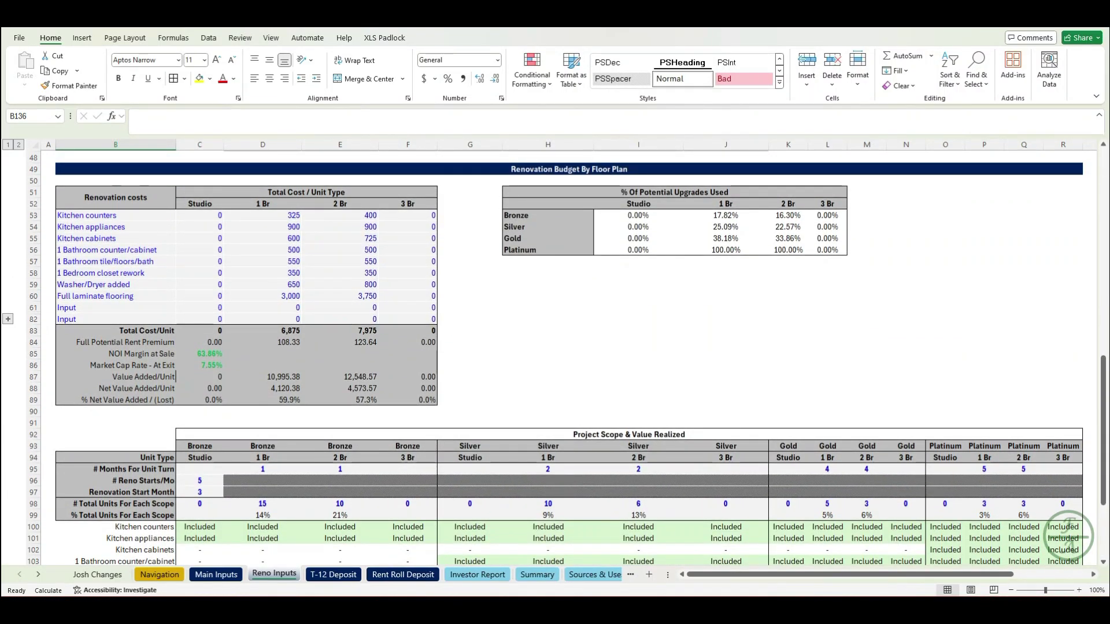
scroll(566, 356, up, 1)
scroll(569, 358, up, 15)
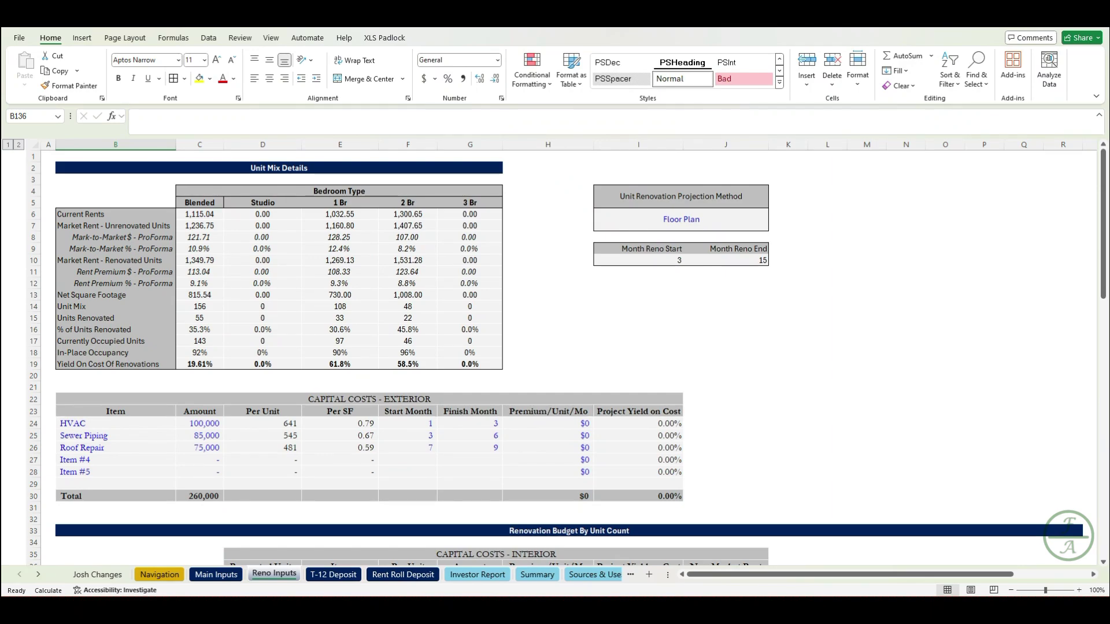
click(681, 220)
key(alt+Down)
key(Up)
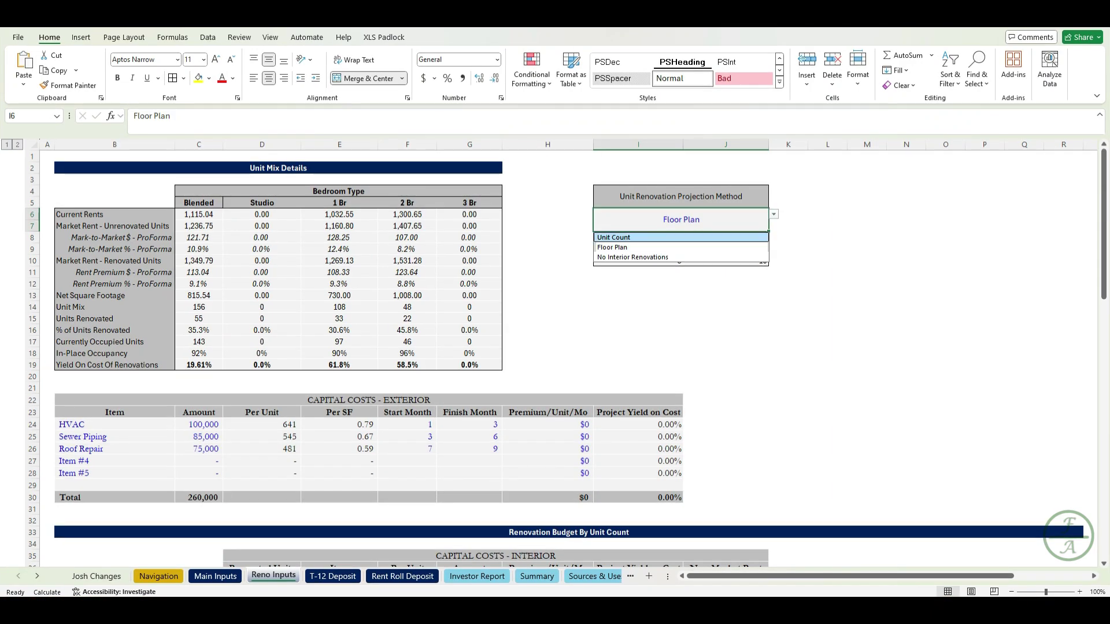
key(Return)
click(827, 237)
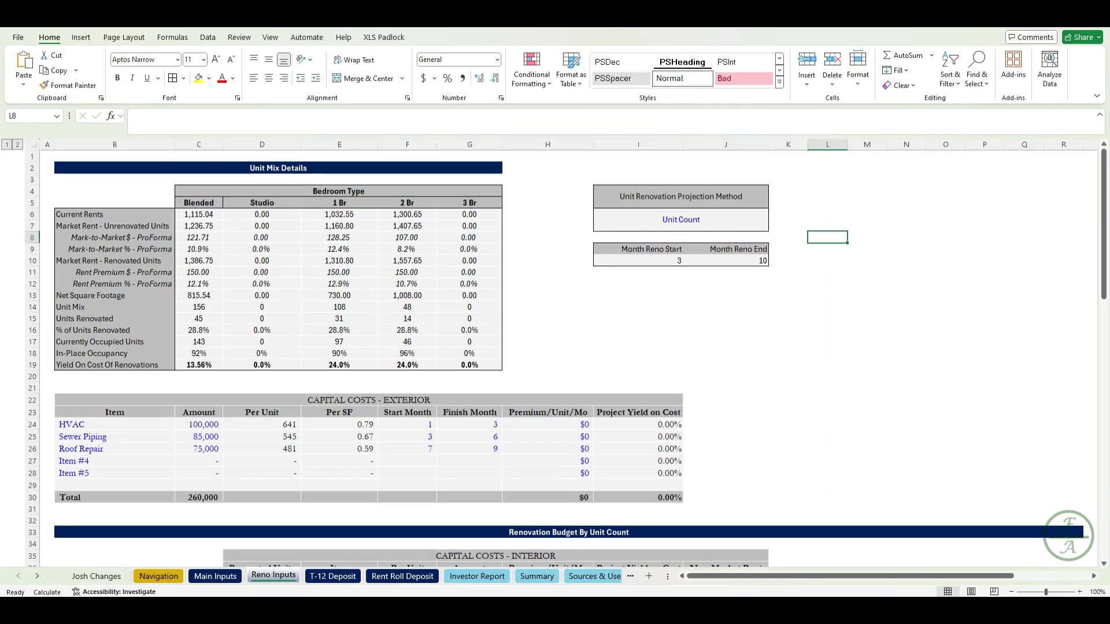
Step: Change the Unit Renovation Projection Method to No Interior Renovations
click(681, 220)
key(alt+Down)
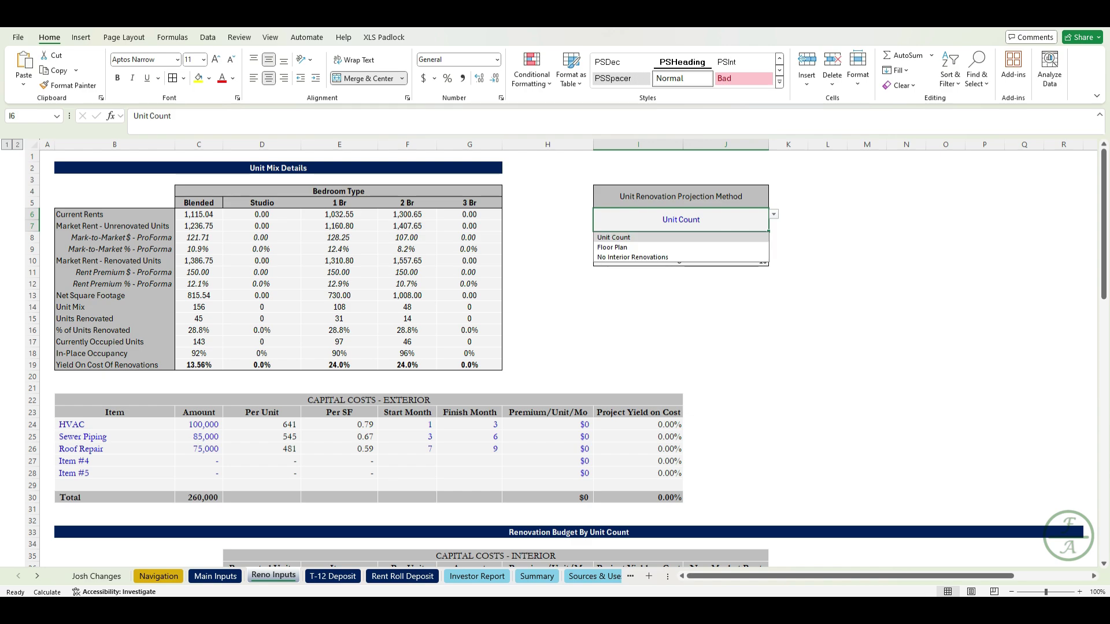
click(632, 257)
click(827, 237)
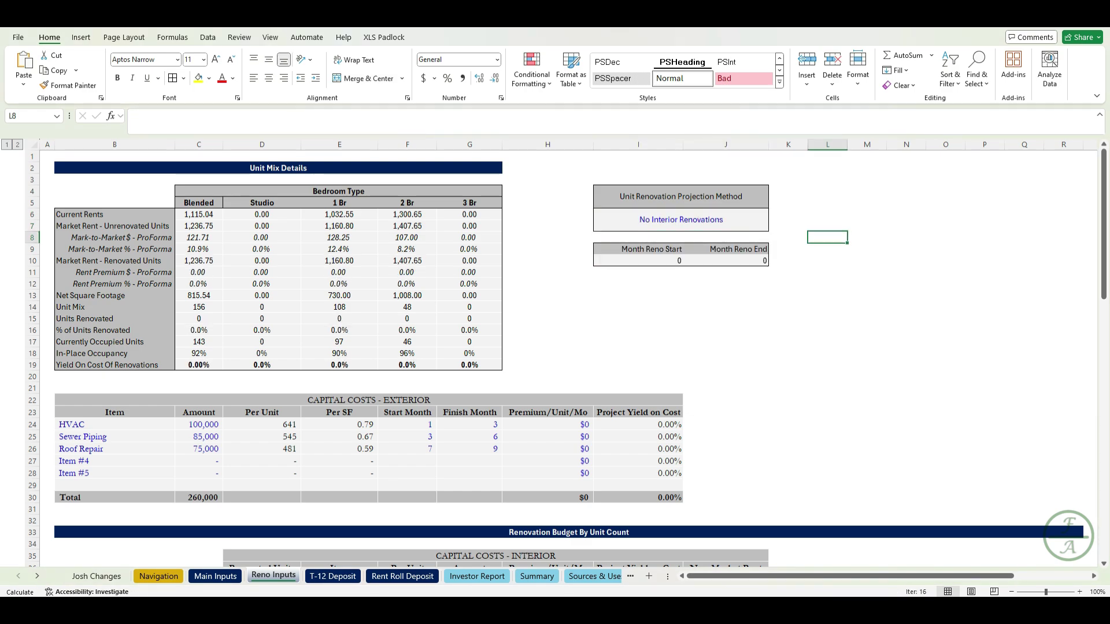
Step: Set the Unit Renovation Projection Method back to Floor Plan
click(680, 220)
click(774, 214)
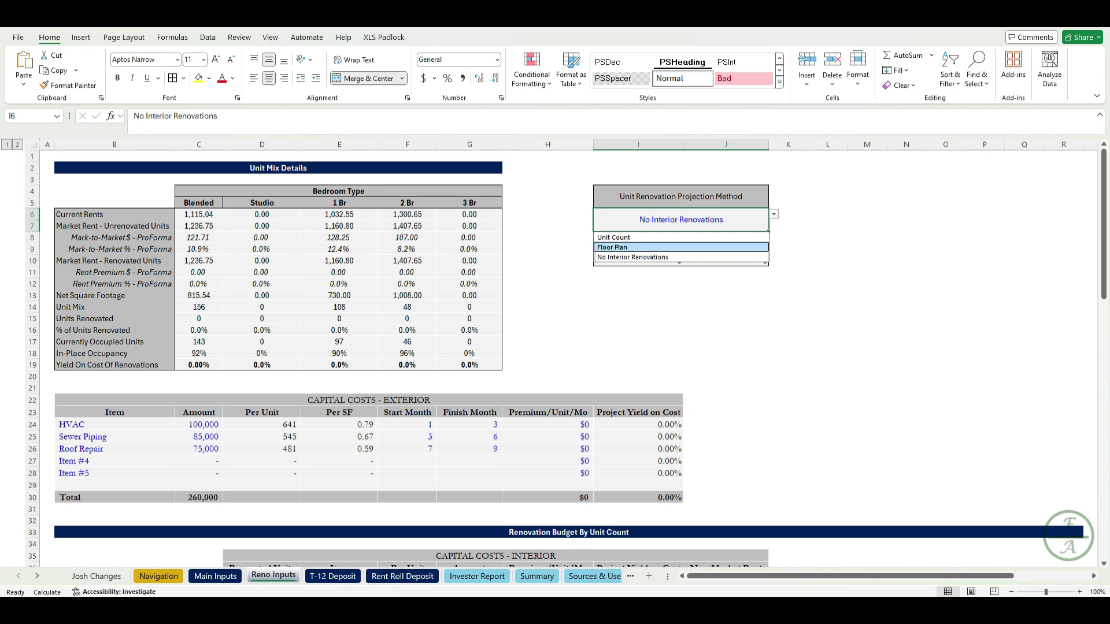
click(612, 247)
click(866, 249)
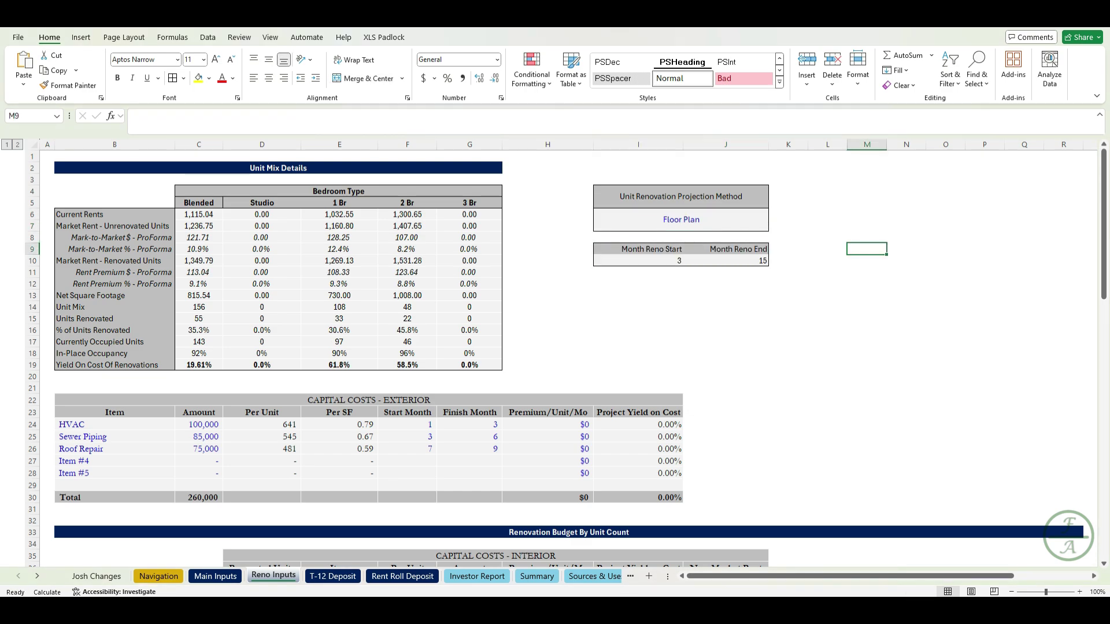